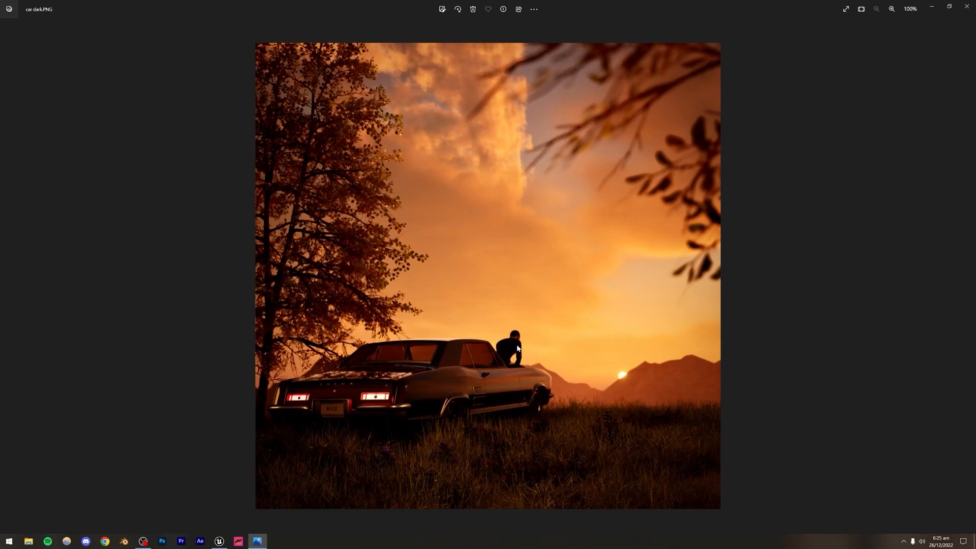
# - Switch to Unreal Editor, create a new level from the Empty Level template and dismiss the missing project settings notices
pyautogui.rightClick(570, 265)
pyautogui.click(541, 323)
pyautogui.click(219, 541)
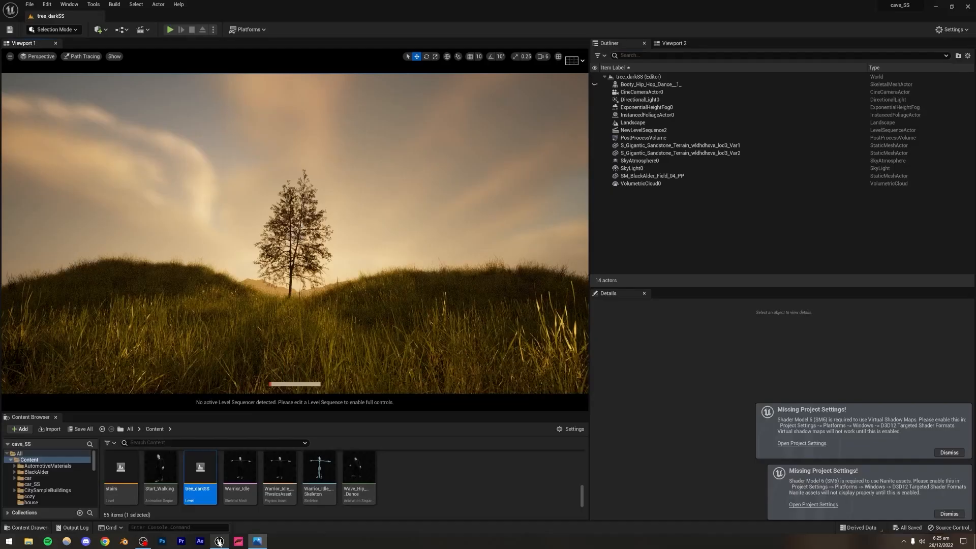
pyautogui.click(35, 5)
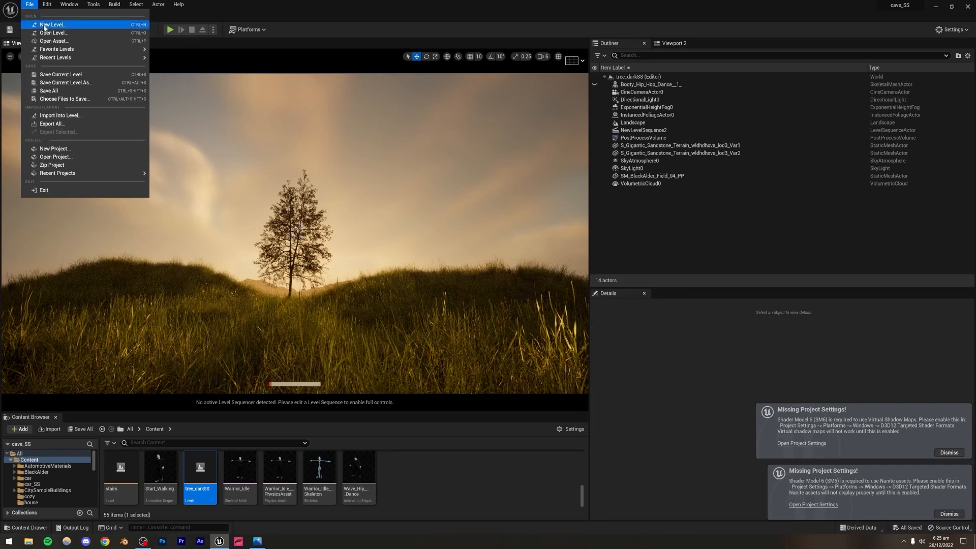
pyautogui.click(45, 26)
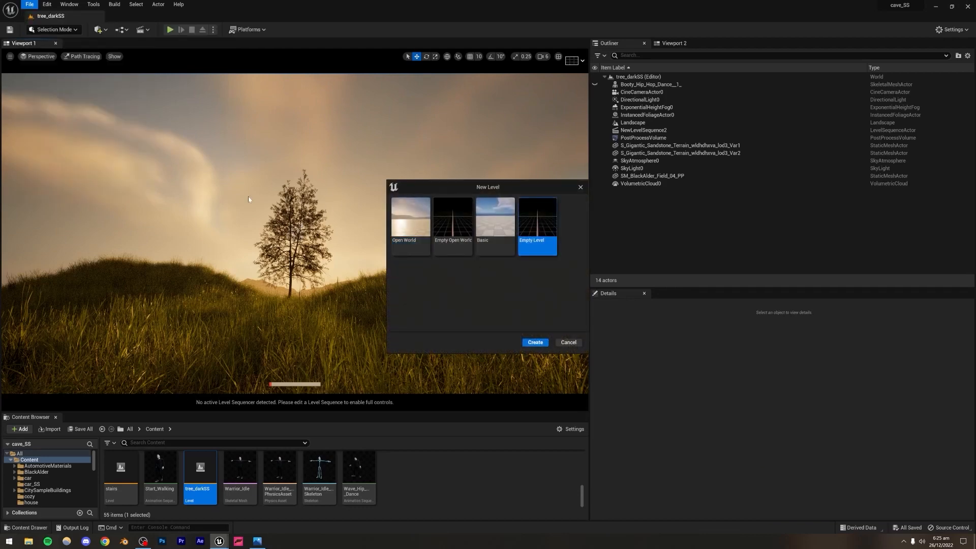
pyautogui.click(535, 343)
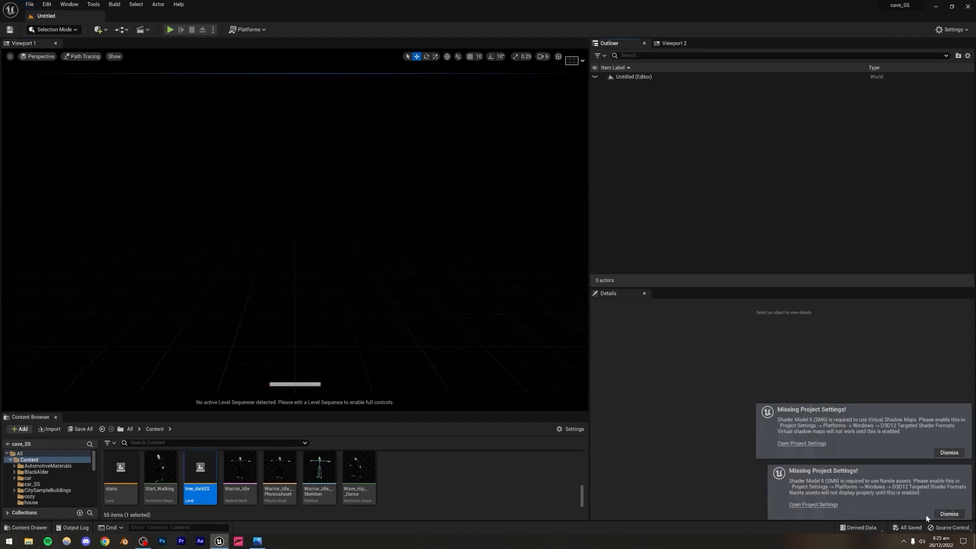
pyautogui.click(948, 513)
pyautogui.click(948, 513)
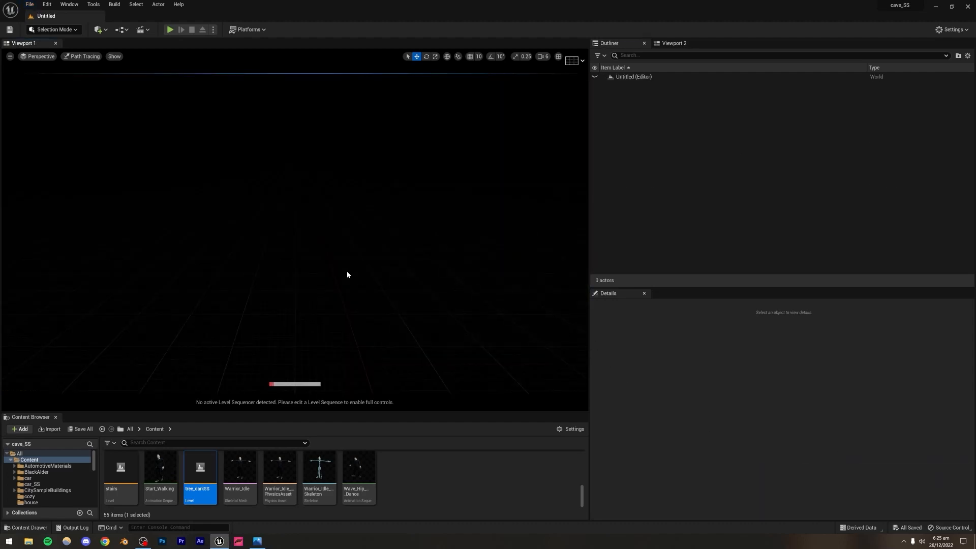
# - Switch the viewport's view mode to Lit and save the new level as car_darkSS in the Content folder
pyautogui.click(33, 472)
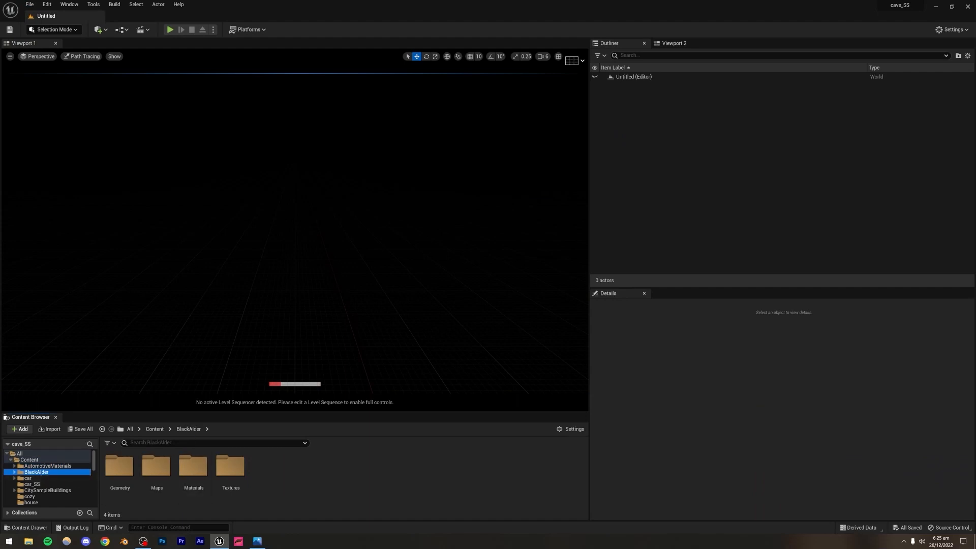
pyautogui.click(172, 342)
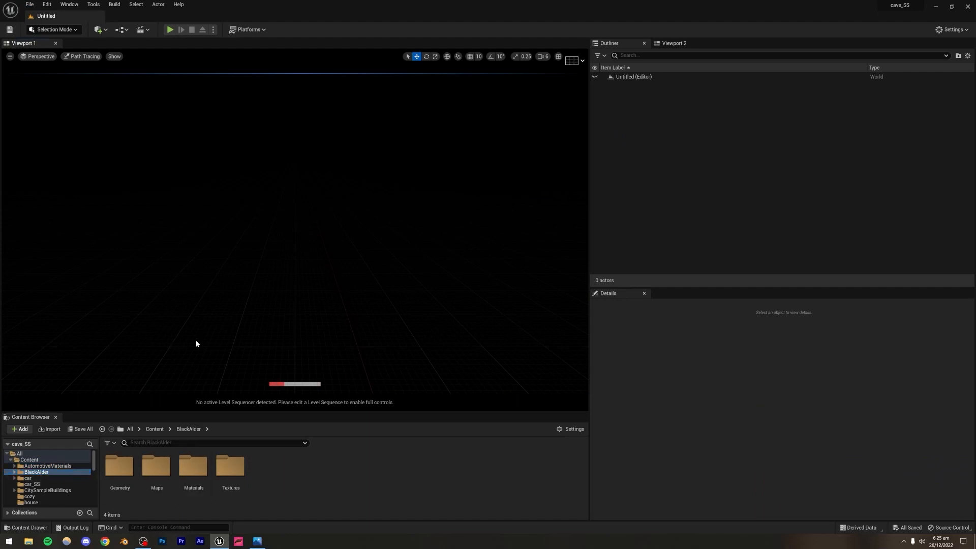
pyautogui.click(85, 57)
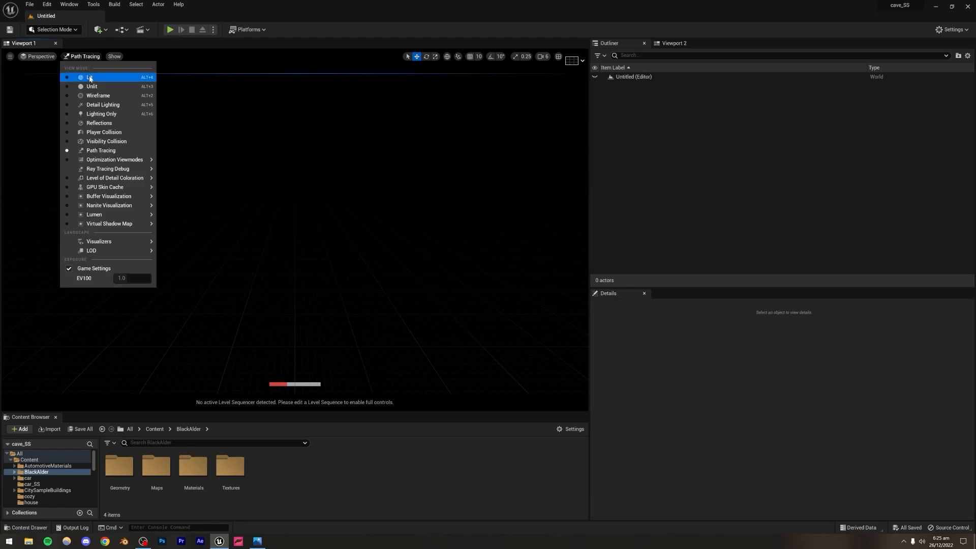
pyautogui.click(87, 75)
pyautogui.hotkey('ctrl', 's')
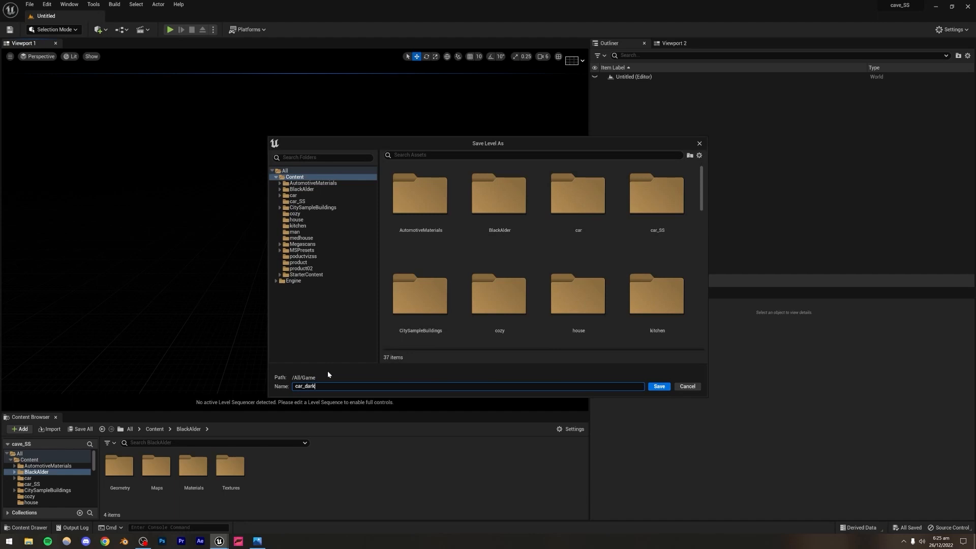
pyautogui.press('Return')
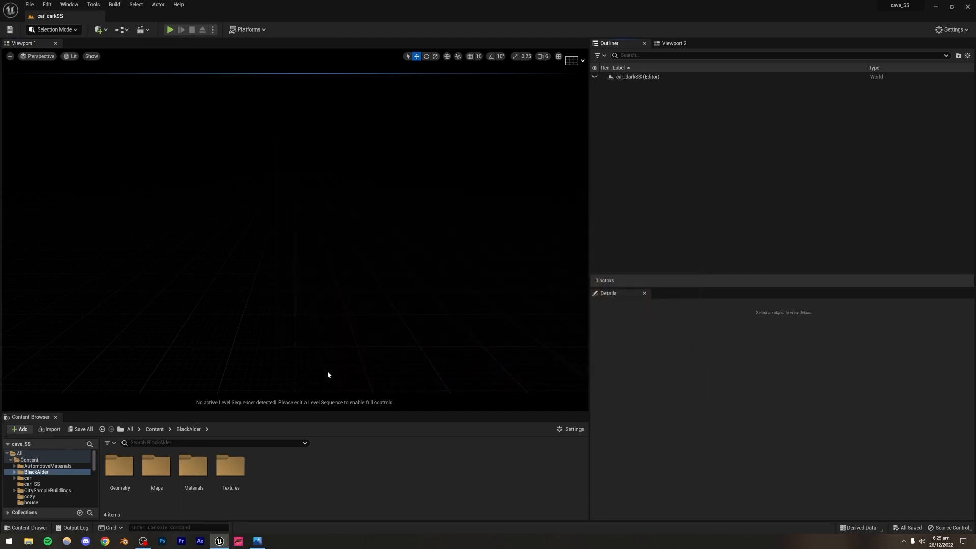
# - Create a sky light, atmospheric light, sky atmosphere, volumetric cloud and height fog with the Env. Light Mixer
pyautogui.click(80, 8)
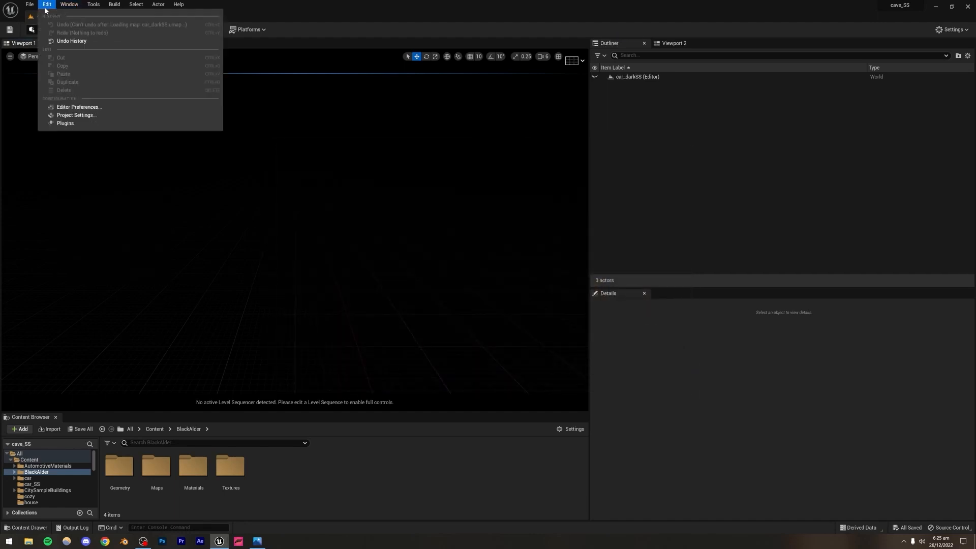
pyautogui.click(96, 90)
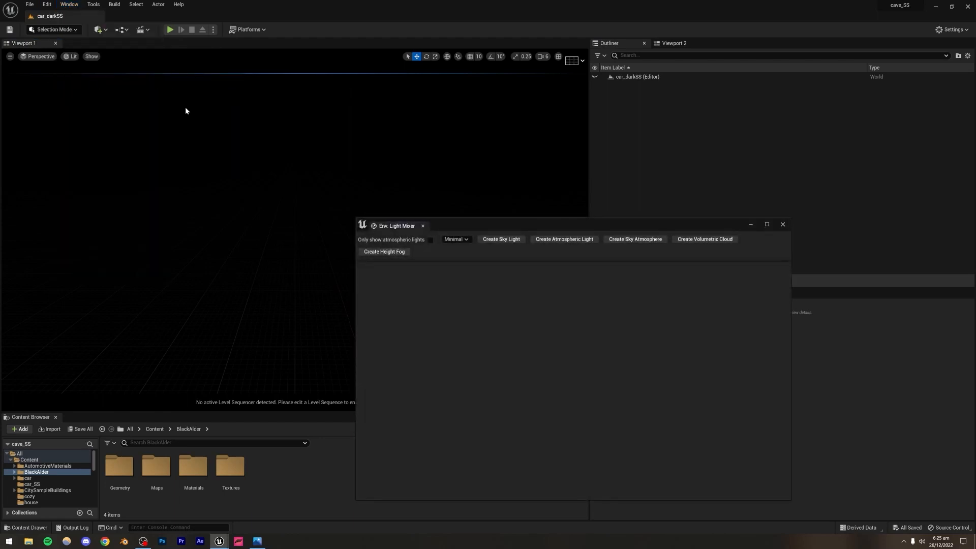
pyautogui.click(495, 240)
pyautogui.click(495, 240)
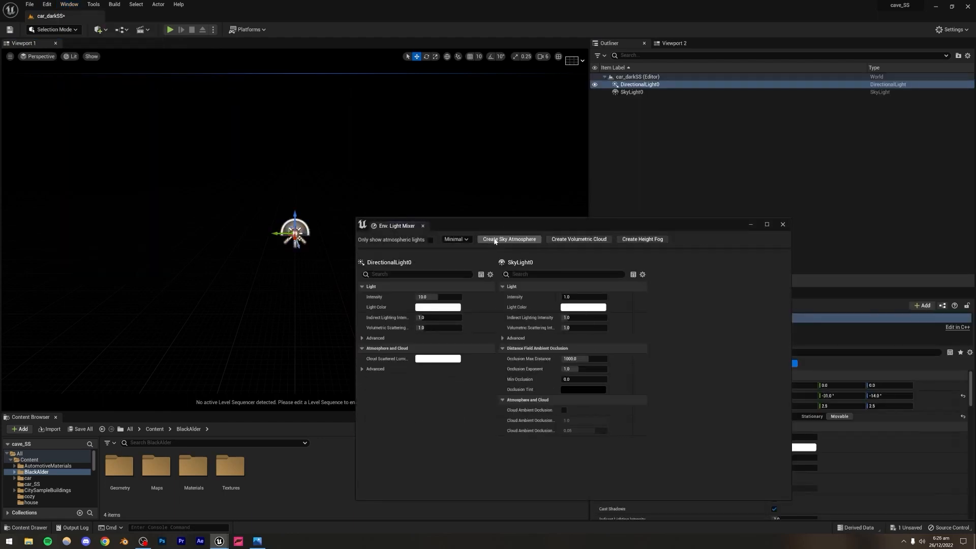
pyautogui.click(495, 240)
pyautogui.click(494, 240)
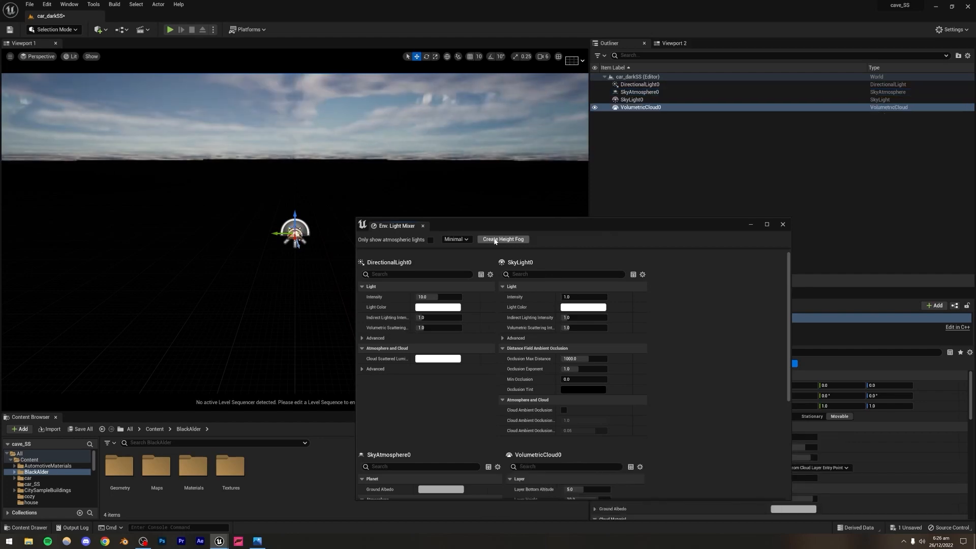
pyautogui.click(495, 240)
pyautogui.click(785, 225)
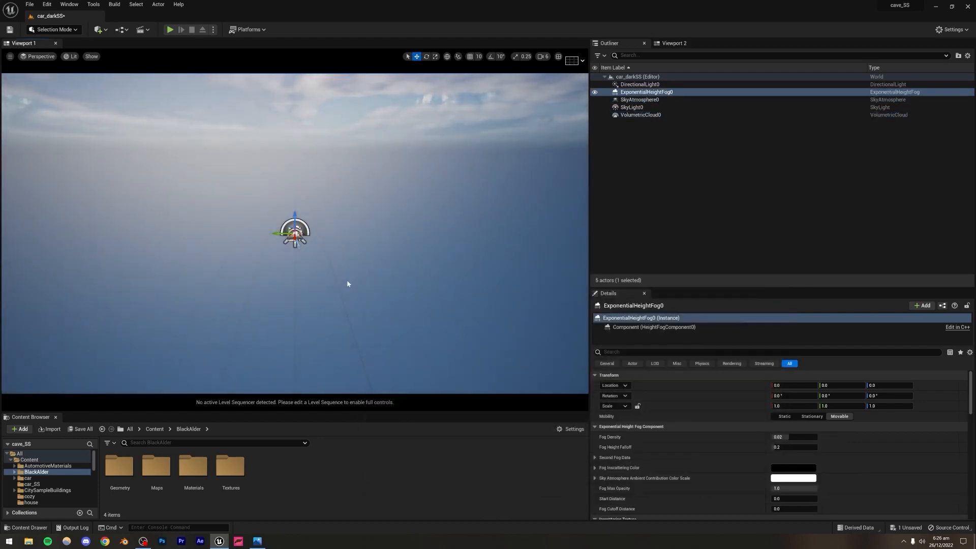
# - Create a new landscape with the default settings and return to Selection Mode
pyautogui.moveTo(346, 281); pyautogui.dragTo(325, 264, button='right')
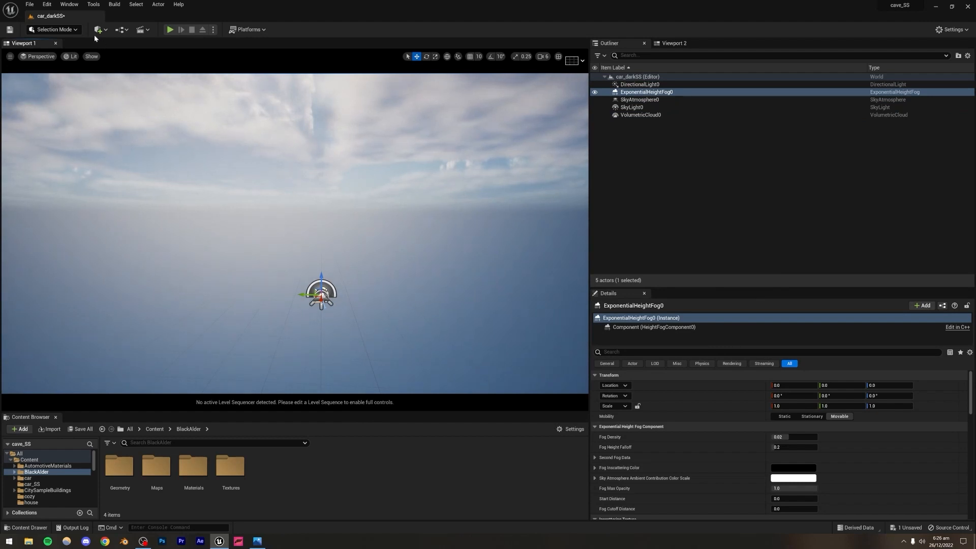
pyautogui.click(66, 33)
pyautogui.click(58, 54)
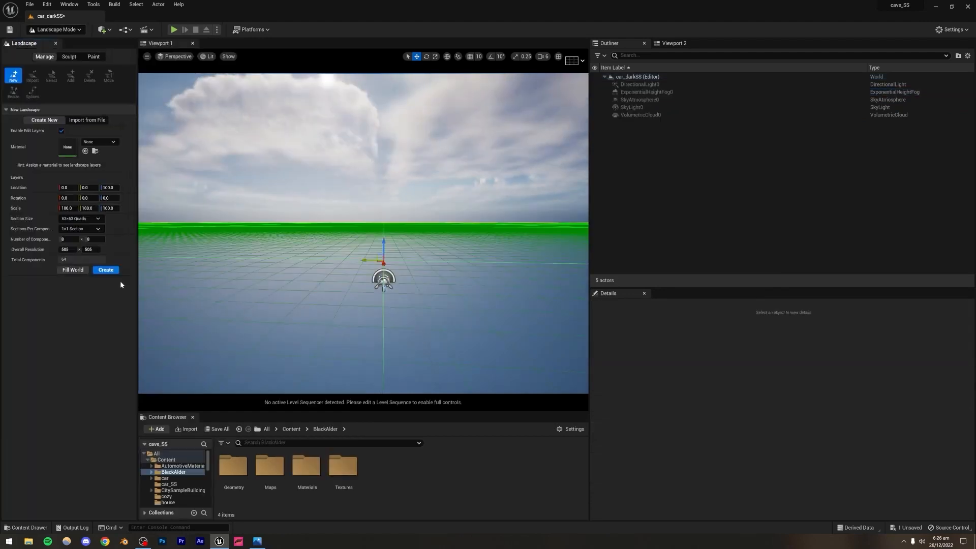
pyautogui.click(109, 271)
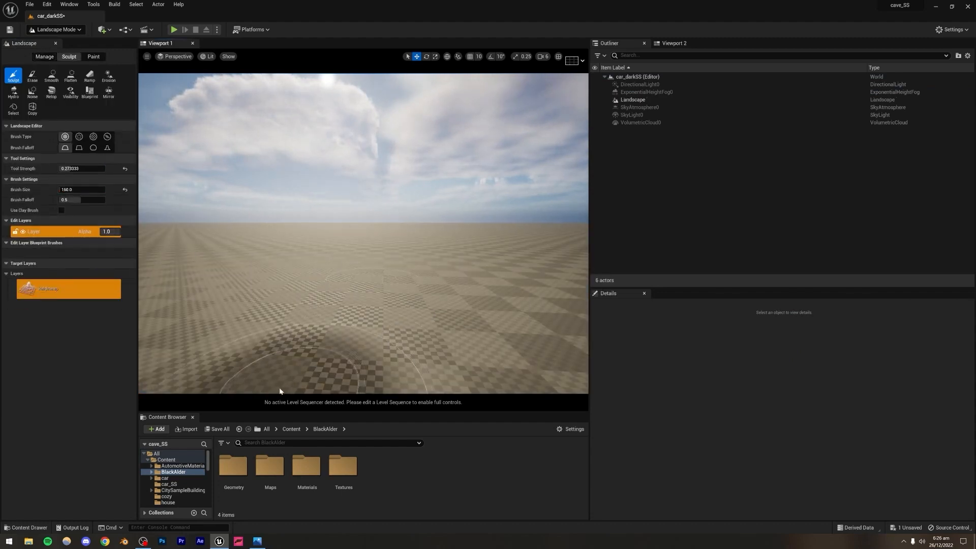
pyautogui.click(73, 30)
pyautogui.click(53, 42)
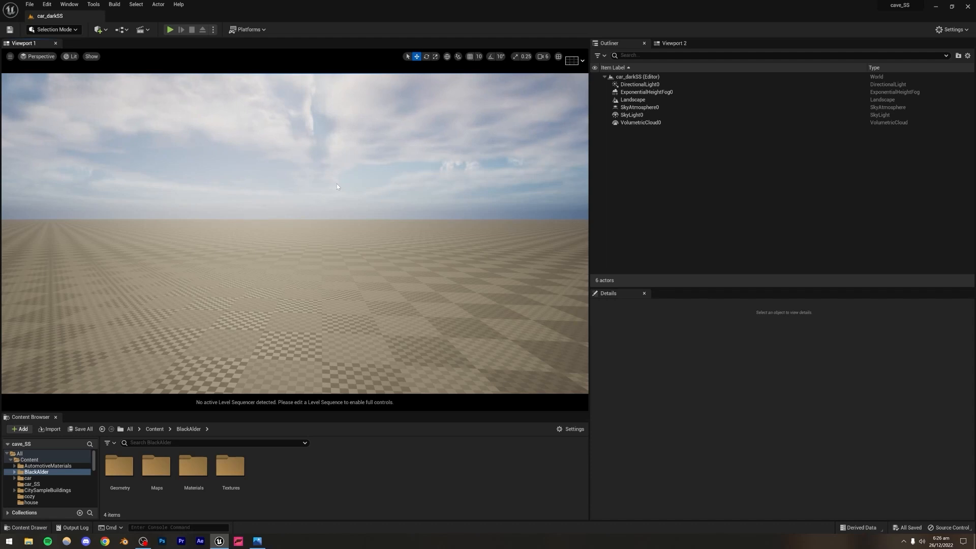
pyautogui.click(99, 29)
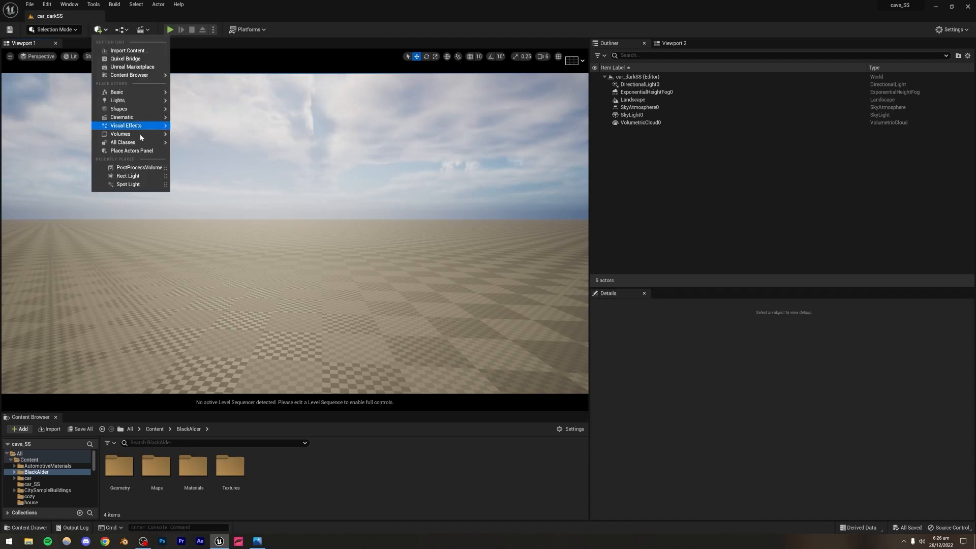
pyautogui.moveTo(139, 133)
pyautogui.click(436, 168)
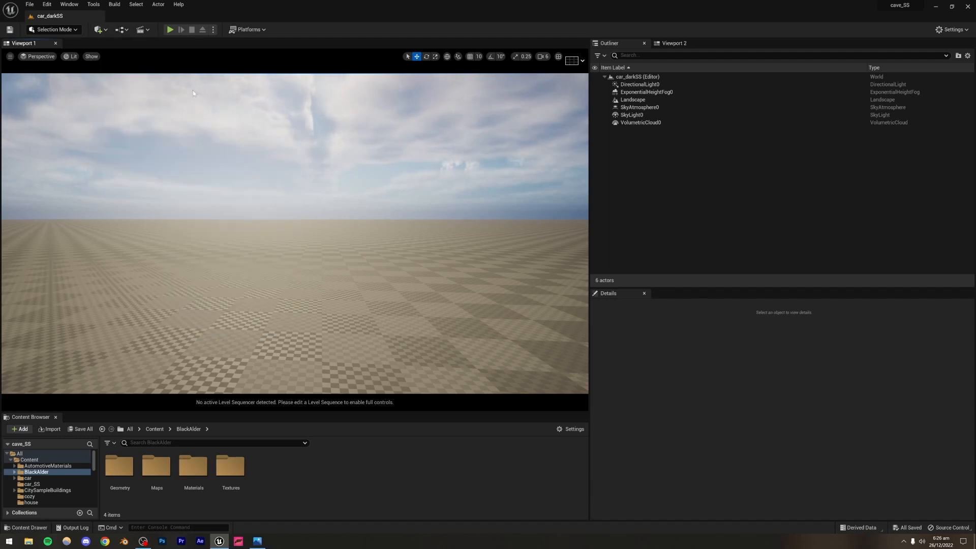
# - Add a Cine Camera Actor to the level and start piloting it
pyautogui.click(99, 29)
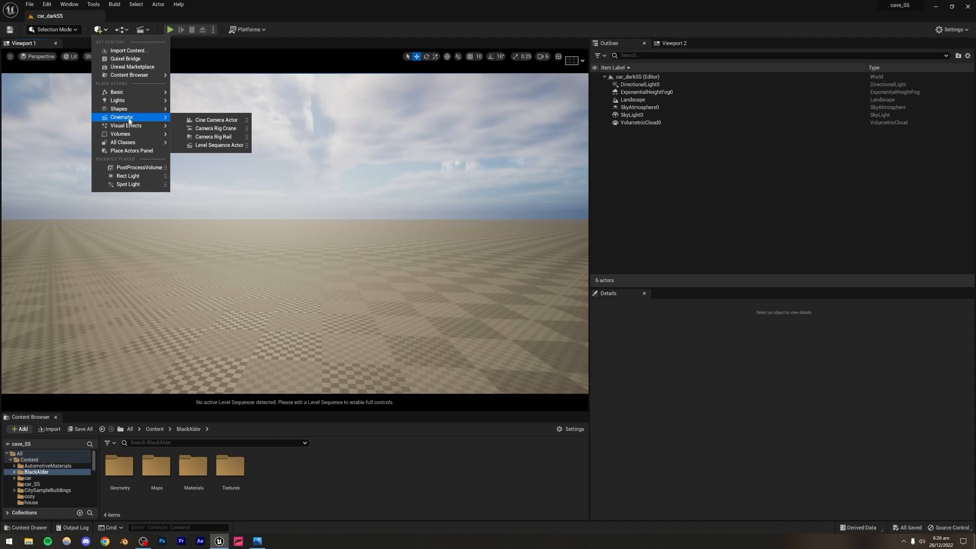
pyautogui.click(211, 122)
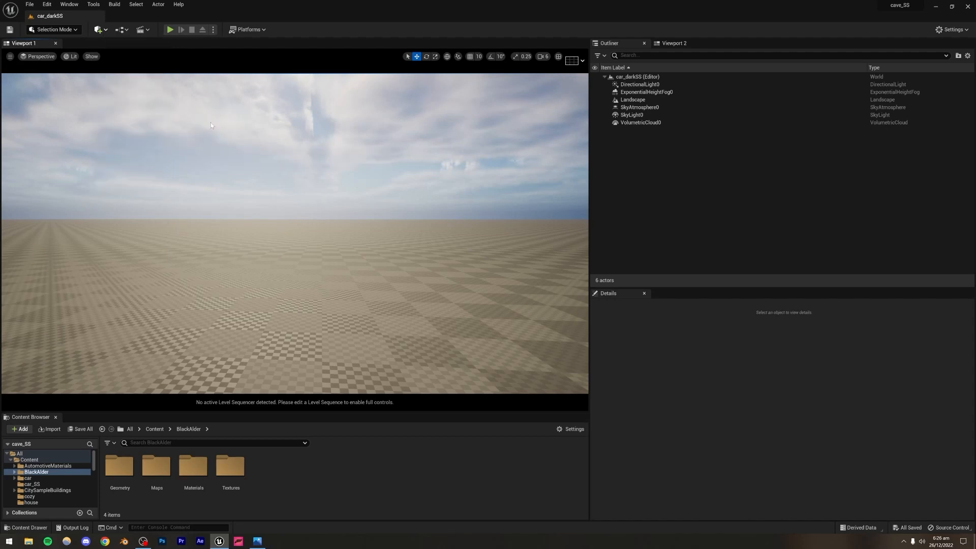
pyautogui.rightClick(639, 85)
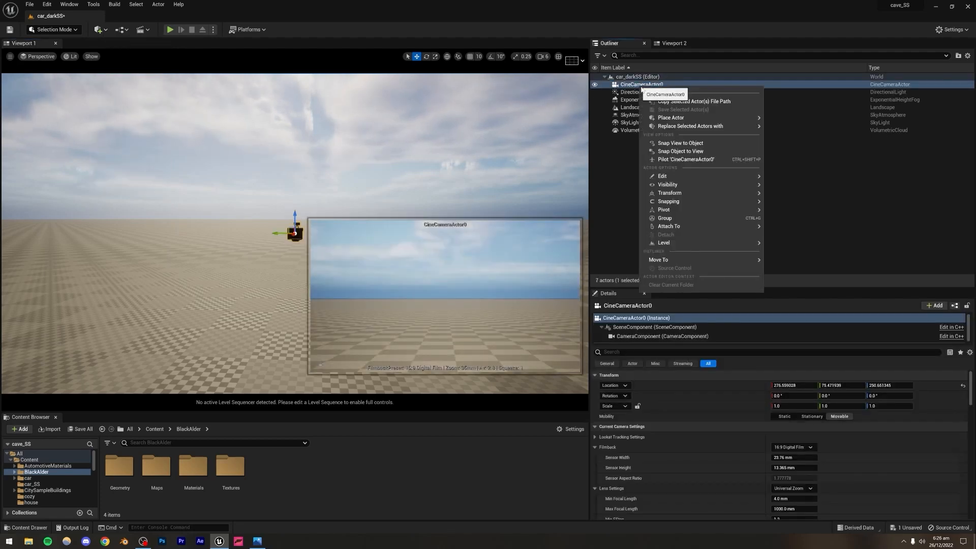
pyautogui.click(660, 165)
# - Turn the piloted camera about 183 degrees to face the opposite way across the landscape and reduce the camera speed to 2
pyautogui.moveTo(346, 249); pyautogui.dragTo(50, 234, button='right')
pyautogui.press('e')
pyautogui.click(544, 57)
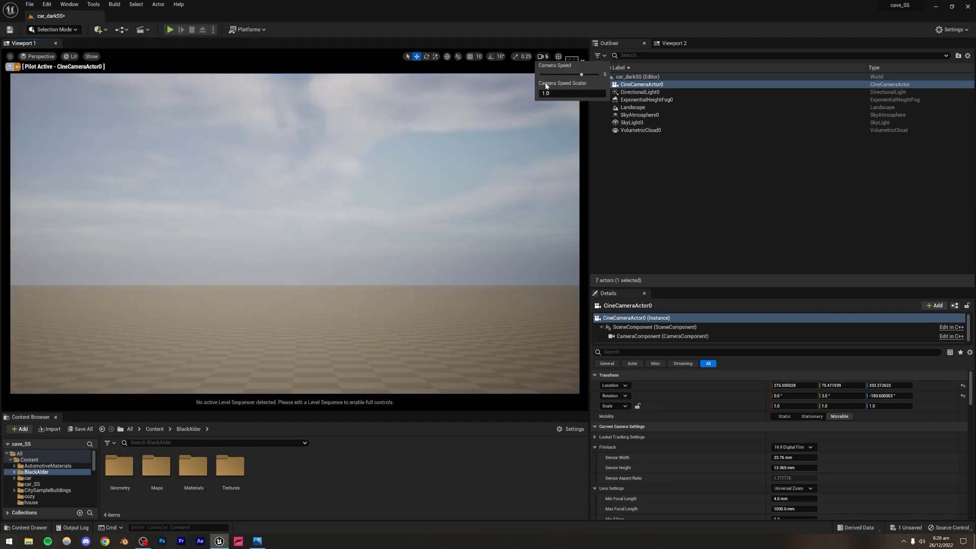
pyautogui.moveTo(552, 74); pyautogui.dragTo(551, 74)
pyautogui.moveTo(508, 152); pyautogui.dragTo(509, 153, button='right')
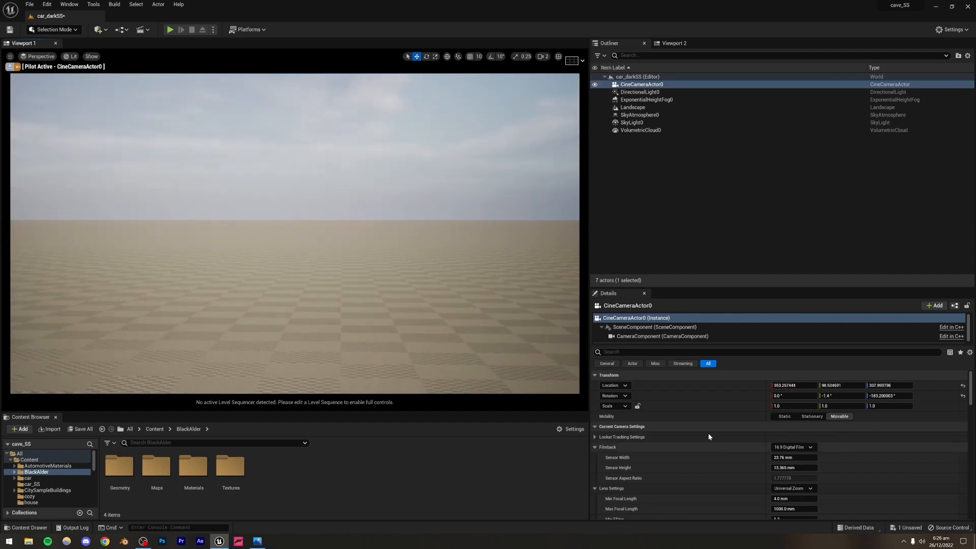
# - Try a 20 mm sensor width in the cine camera's filmback settings, and undo that change
pyautogui.scroll(-3, 679, 453)
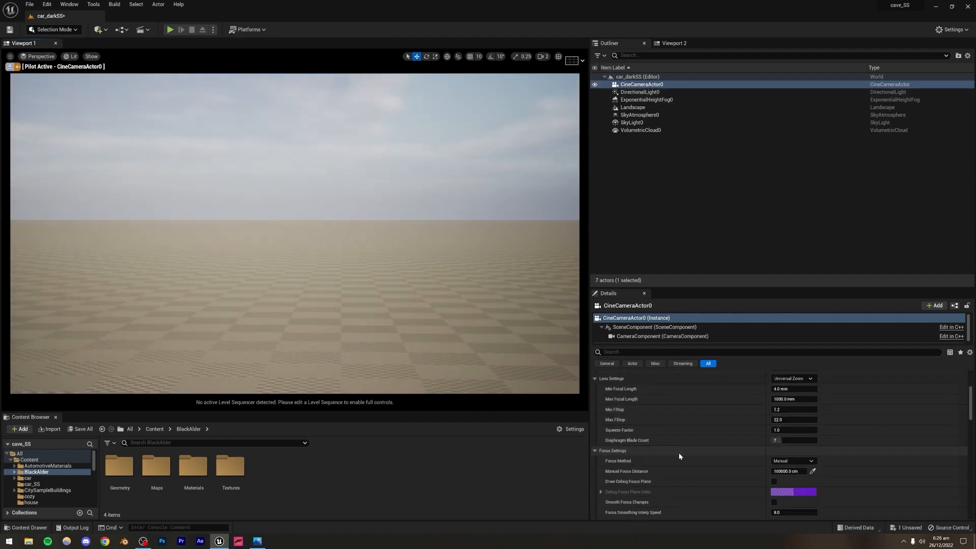
pyautogui.scroll(1, 681, 444)
pyautogui.click(793, 433)
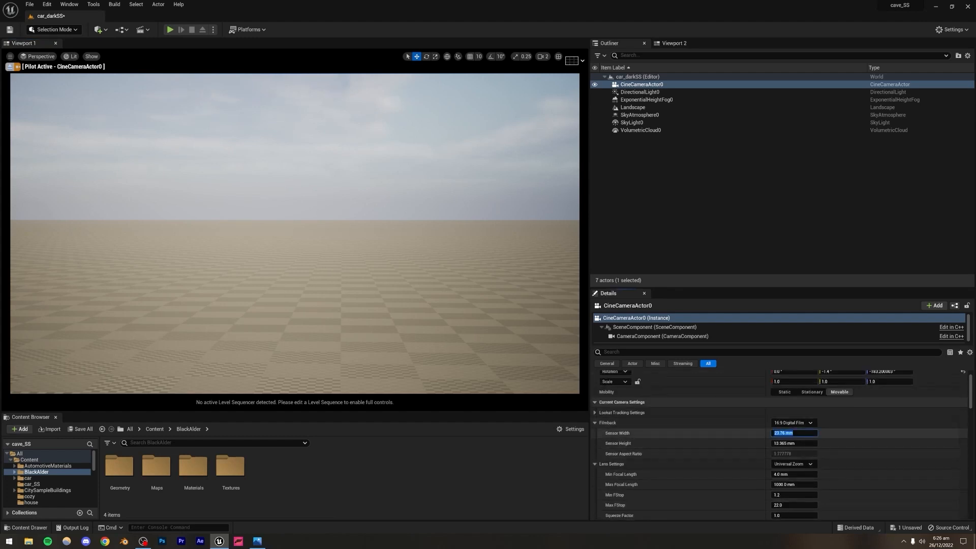
pyautogui.write('20')
pyautogui.press('Tab')
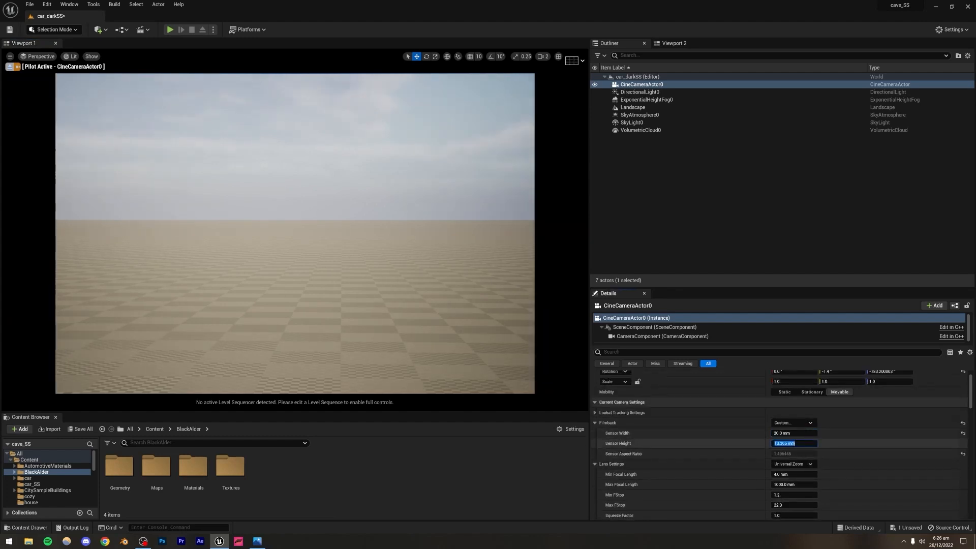
pyautogui.hotkey('ctrl', 'z')
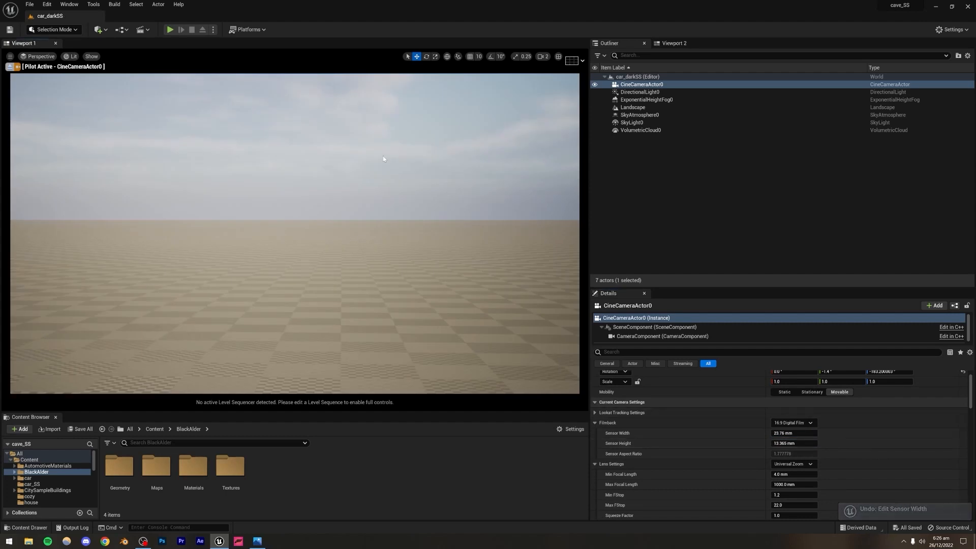
# - Set the cine camera's focus method to Disable and its current focal length to 30
pyautogui.scroll(-4, 714, 431)
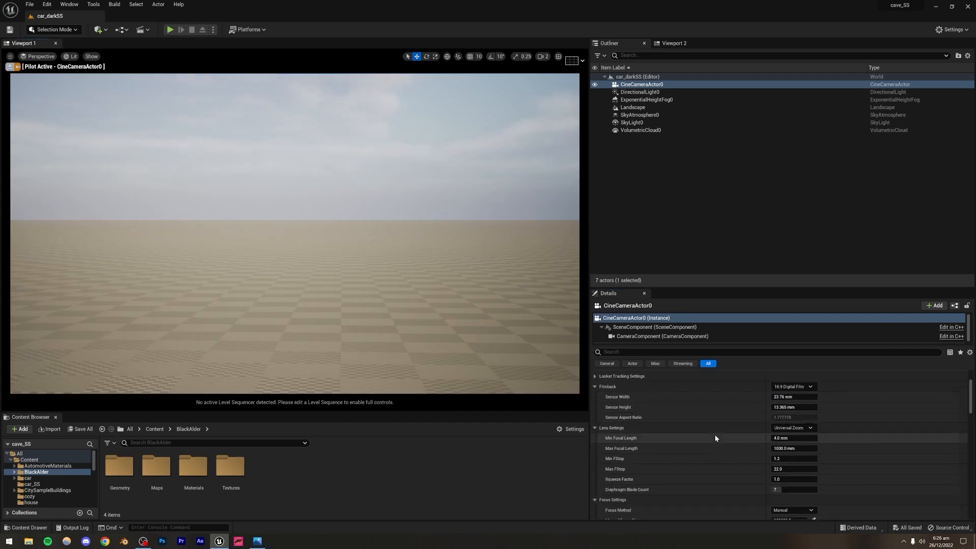
pyautogui.scroll(-2, 714, 434)
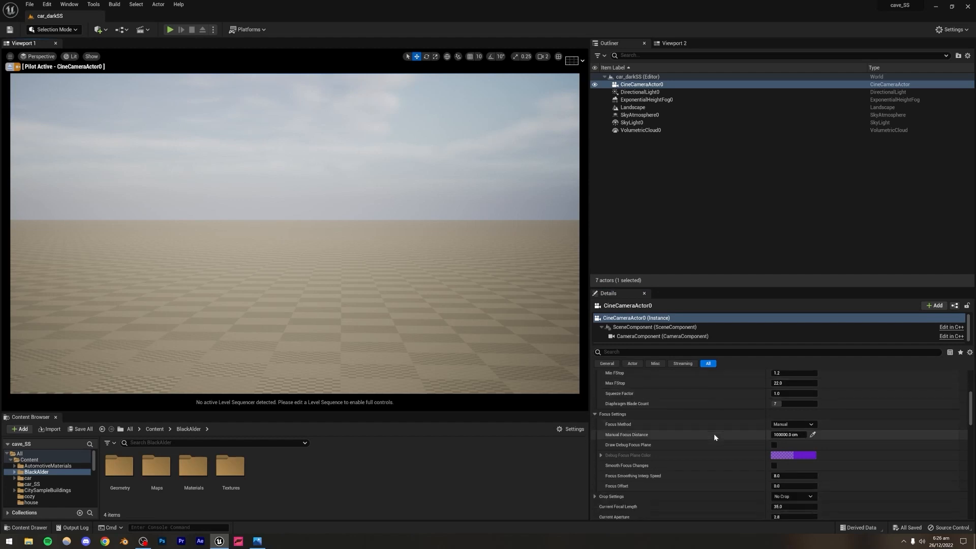
pyautogui.click(793, 424)
pyautogui.click(779, 454)
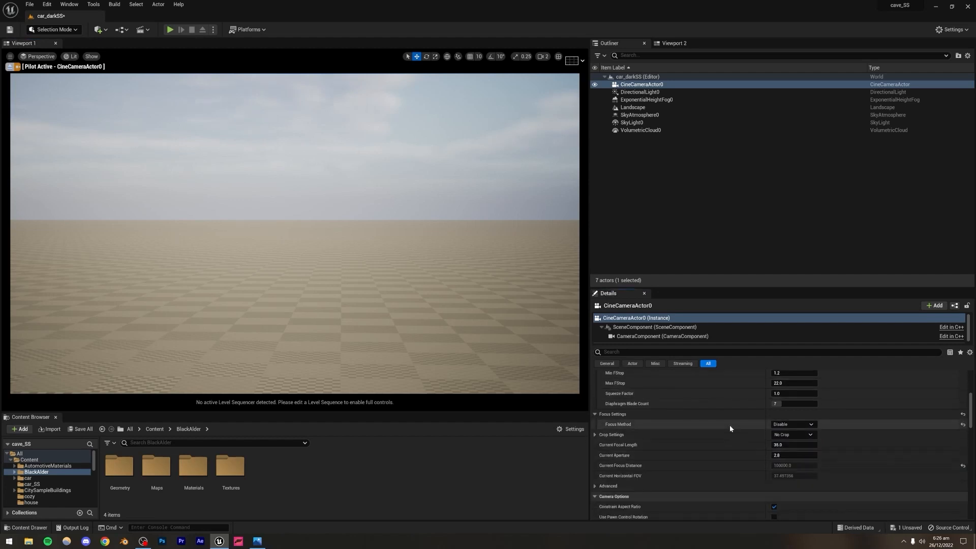
pyautogui.scroll(-1, 731, 425)
pyautogui.click(783, 420)
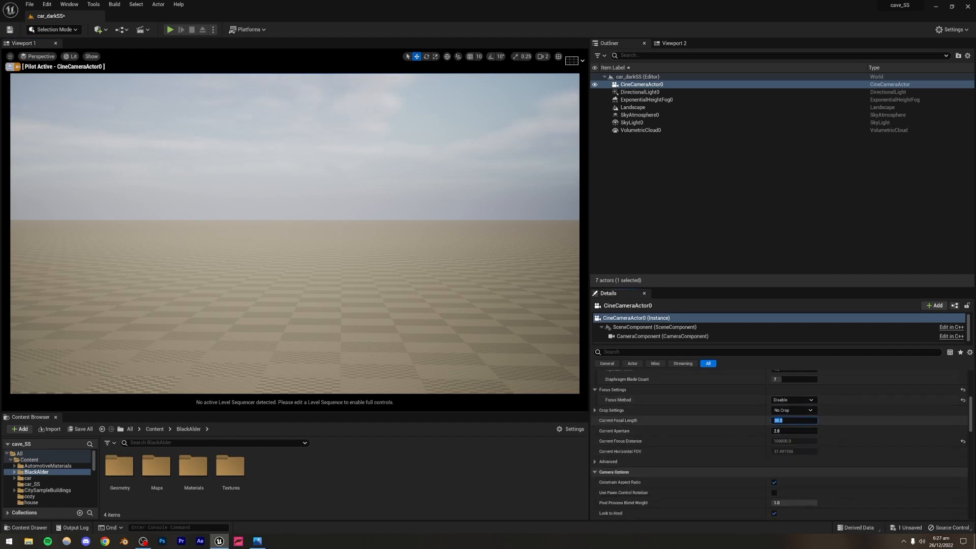
pyautogui.write('30')
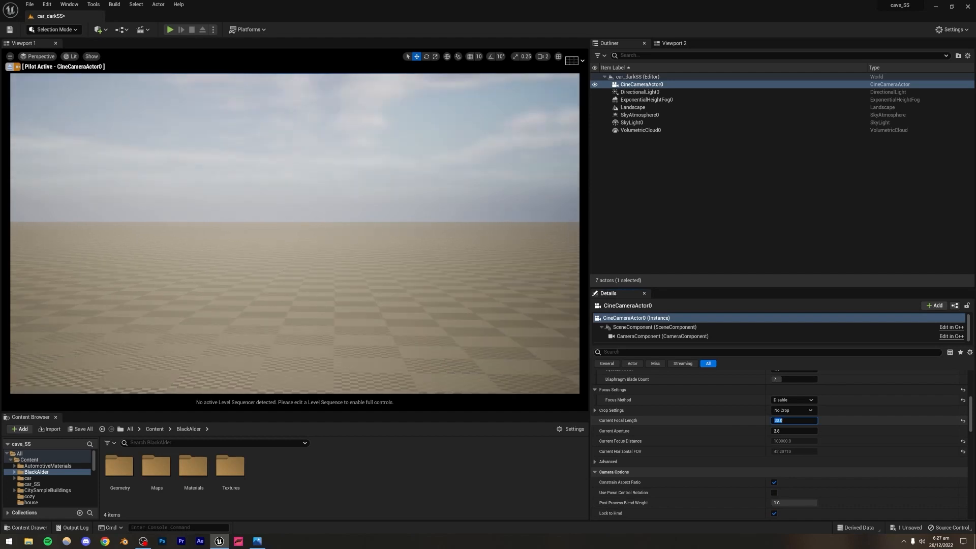
# - Tilt the piloted camera slightly upward to bring more sky into the frame, and save the level
pyautogui.press('Return')
pyautogui.moveTo(295, 233); pyautogui.dragTo(295, 211, button='right')
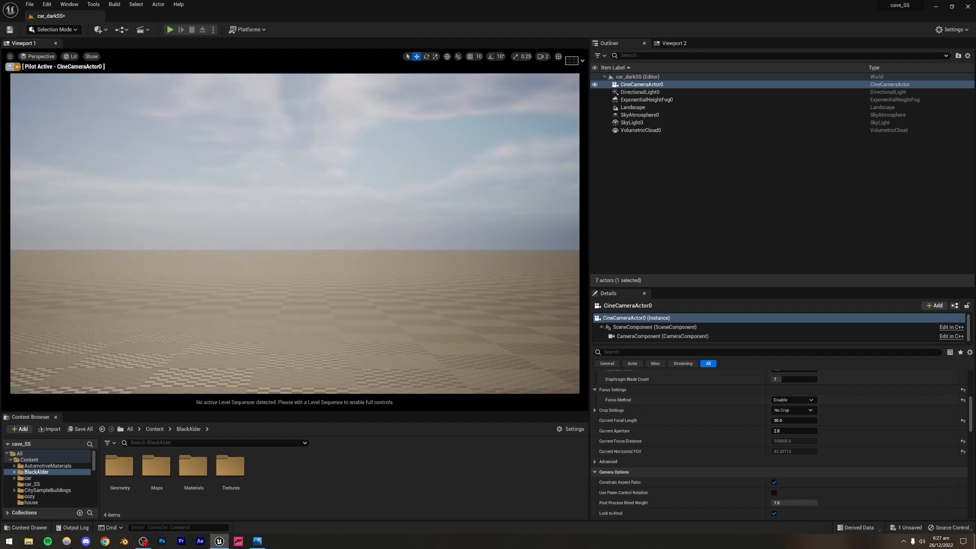
pyautogui.click(107, 84)
pyautogui.hotkey('ctrl', 's')
# - Switch the editor to Landscape mode for sculpting the ground
pyautogui.click(55, 31)
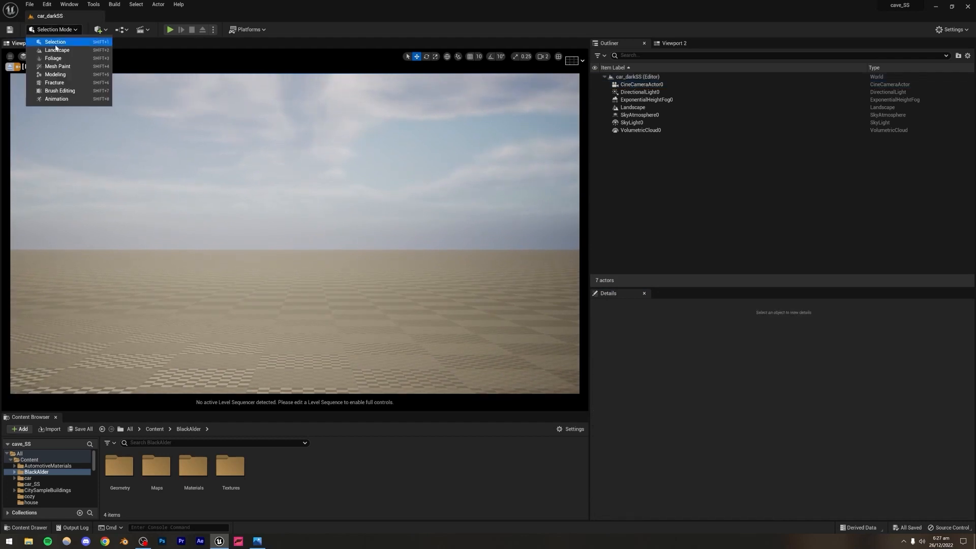
pyautogui.click(57, 50)
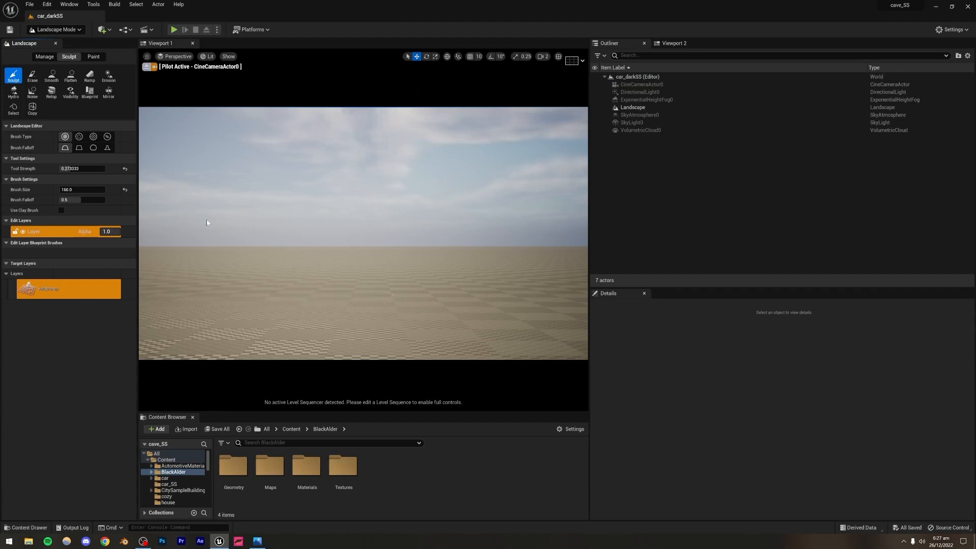
# - Try raising the ground in front of the camera with a sculpt brush size of about 1177, and undo the stroke
pyautogui.click(76, 190)
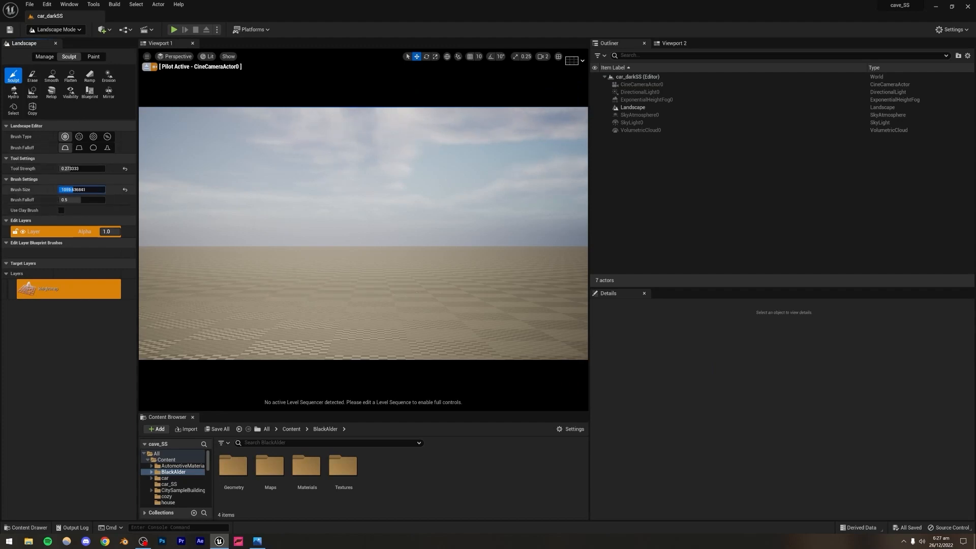
pyautogui.moveTo(77, 189); pyautogui.dragTo(97, 190)
pyautogui.moveTo(391, 300)
pyautogui.mouseDown()
pyautogui.moveTo(359, 272)
pyautogui.moveTo(361, 292)
pyautogui.moveTo(352, 249)
pyautogui.mouseUp()
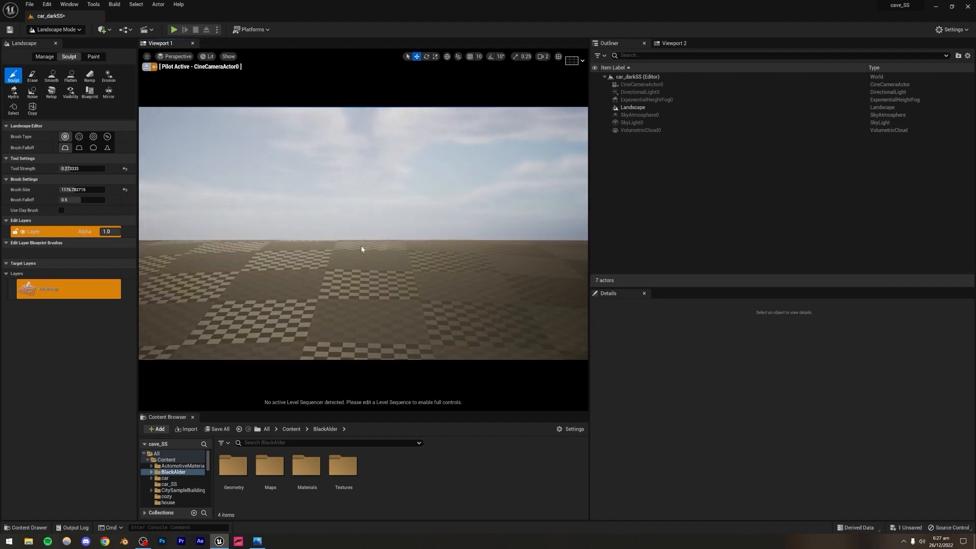
pyautogui.hotkey('ctrl', 'z')
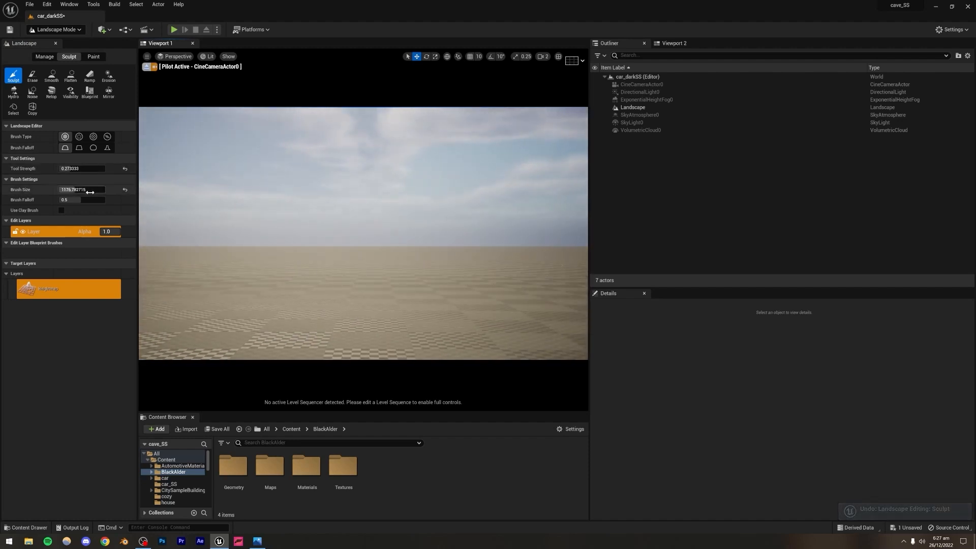
# - Raise the ground in front of the camera with a sculpt brush size of about 643, and save the level in Selection mode
pyautogui.moveTo(90, 192); pyautogui.dragTo(78, 191)
pyautogui.moveTo(328, 293)
pyautogui.mouseDown()
pyautogui.moveTo(340, 318)
pyautogui.moveTo(354, 302)
pyautogui.moveTo(352, 264)
pyautogui.mouseUp()
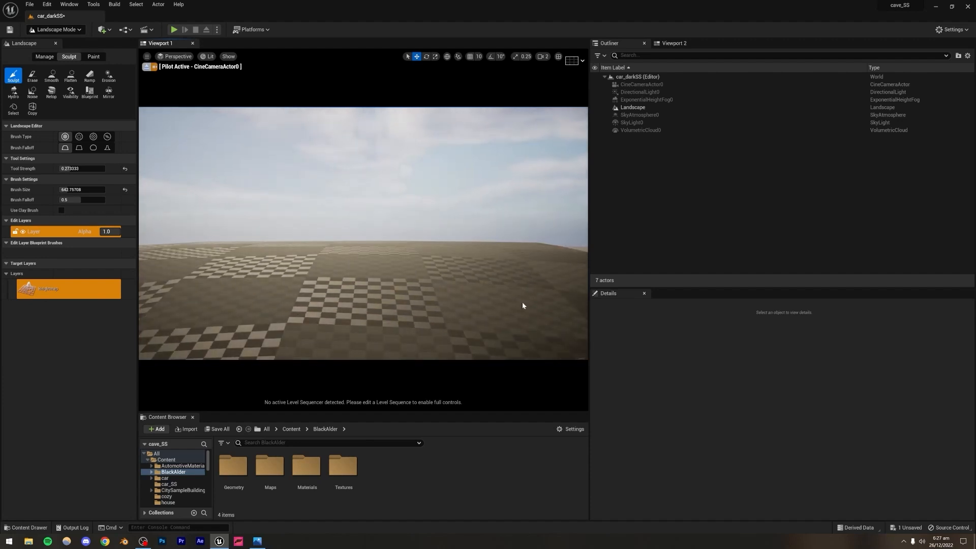
pyautogui.click(41, 29)
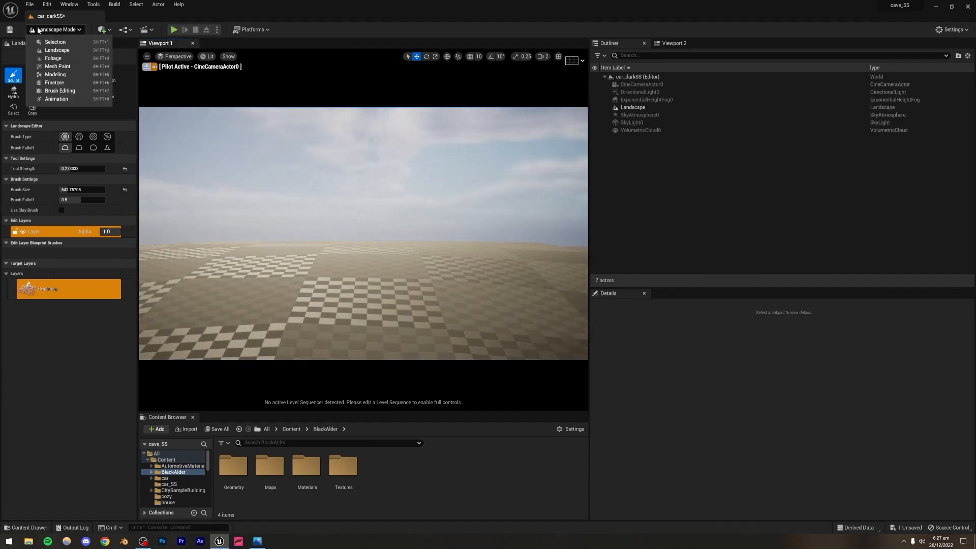
pyautogui.click(76, 40)
pyautogui.hotkey('ctrl', 's')
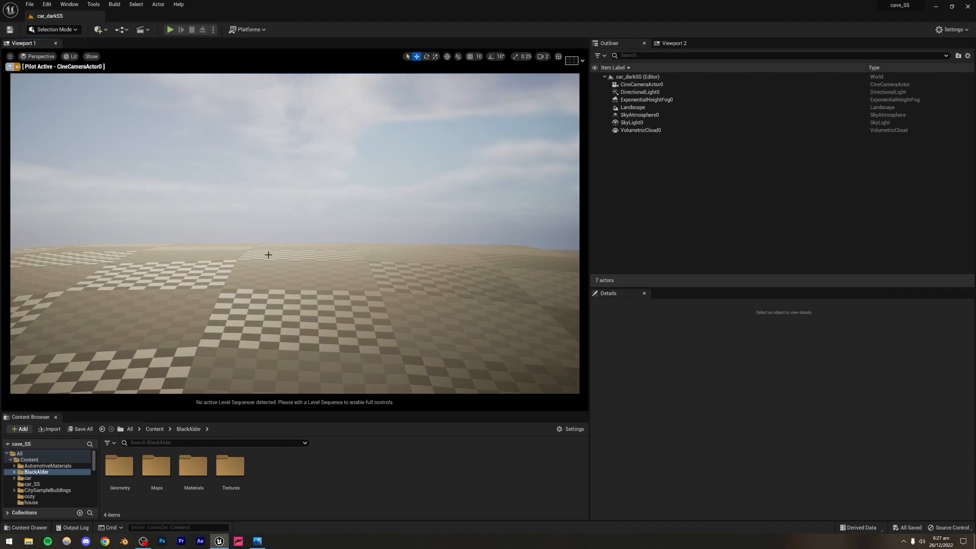
# - Tilt the piloted camera further upward to lower the horizon, and check the framing against the car dark.PNG reference image
pyautogui.moveTo(320, 266)
pyautogui.mouseDown(button='right')
pyautogui.moveTo(319, 276)
pyautogui.moveTo(319, 256)
pyautogui.moveTo(319, 265)
pyautogui.mouseUp(button='right')
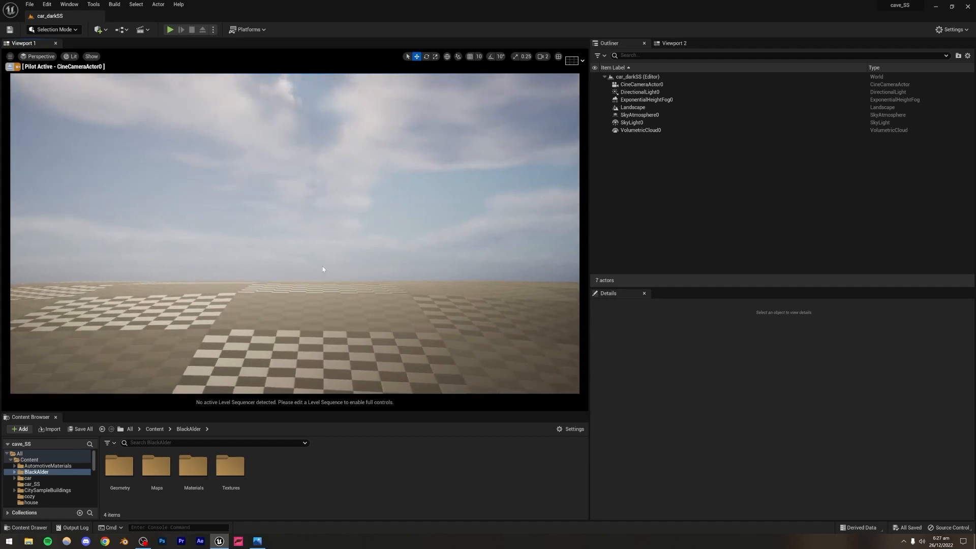
pyautogui.click(656, 46)
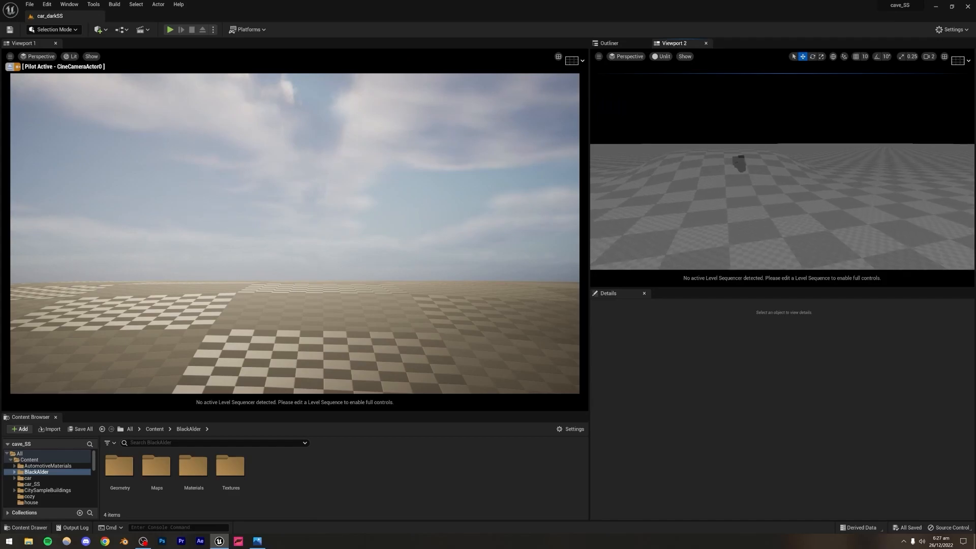
pyautogui.click(257, 542)
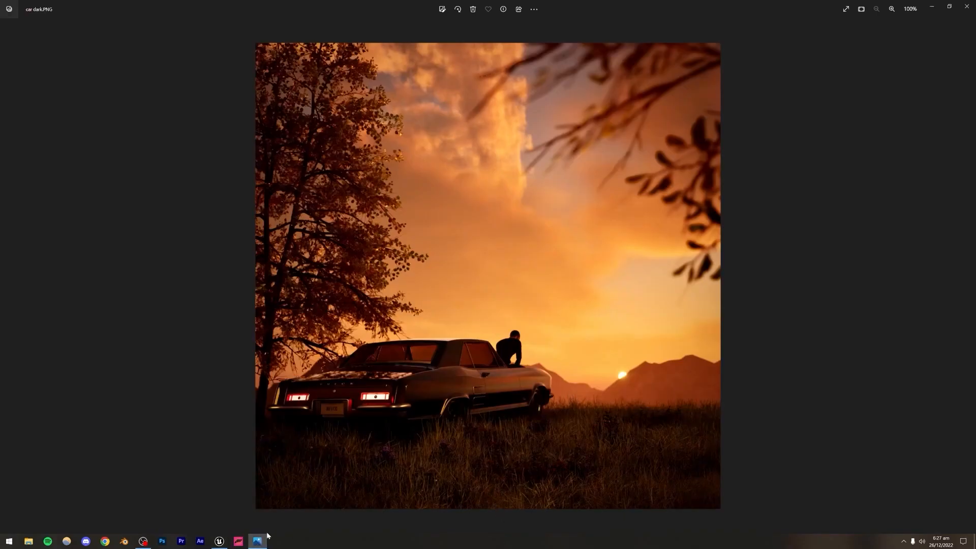
pyautogui.click(219, 542)
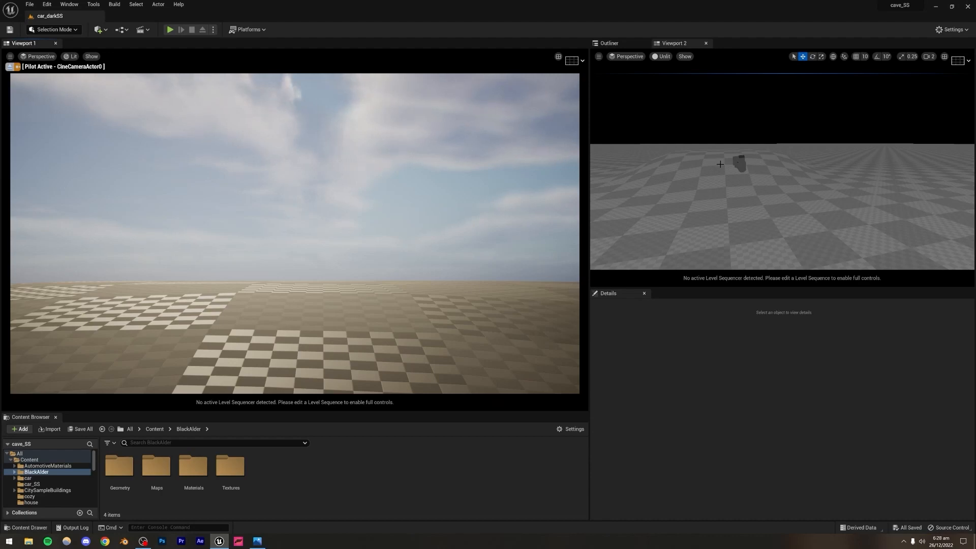
# - Sculpt the ground near the cine camera from the second viewport, and save the level back in Selection mode
pyautogui.press('a')
pyautogui.moveTo(721, 165); pyautogui.dragTo(782, 182, button='right')
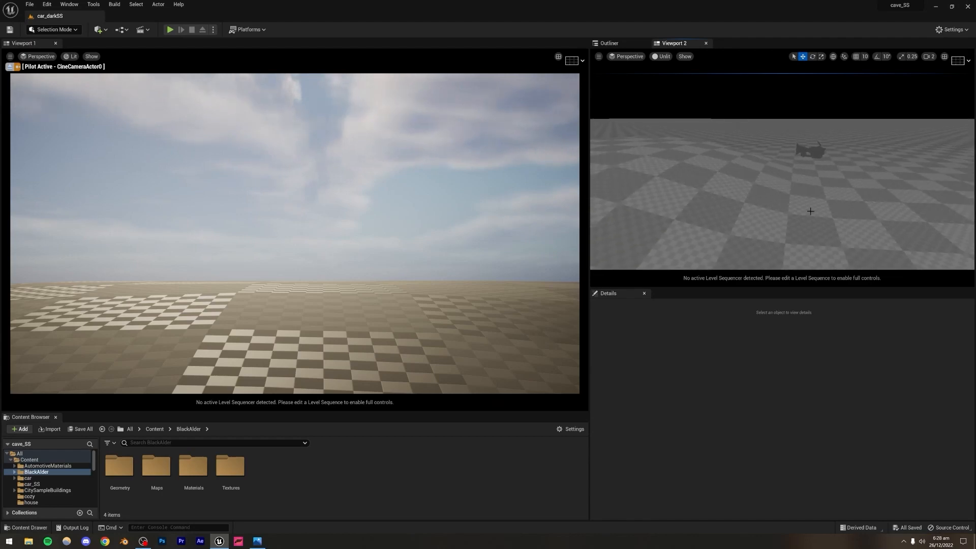
pyautogui.click(53, 29)
pyautogui.click(52, 53)
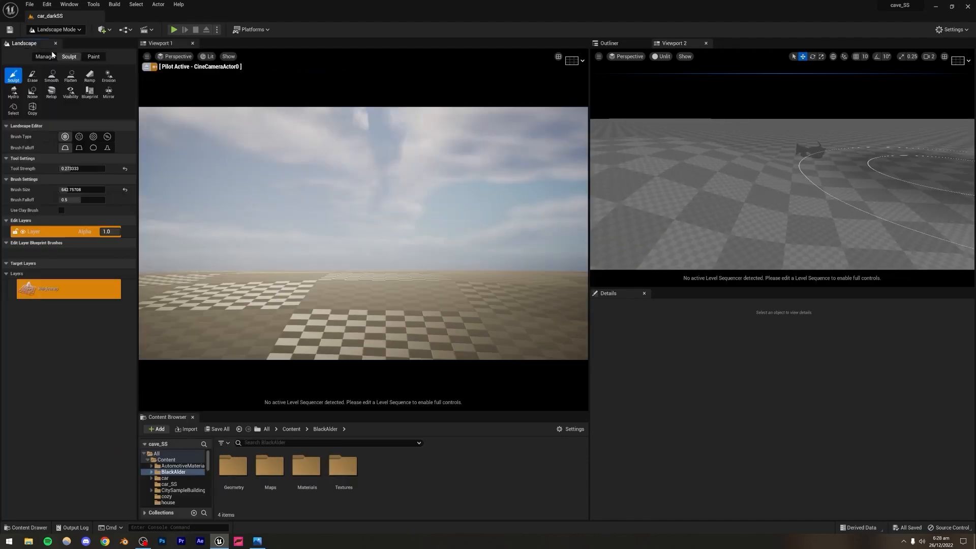
pyautogui.moveTo(788, 183)
pyautogui.mouseDown()
pyautogui.moveTo(779, 187)
pyautogui.moveTo(866, 190)
pyautogui.moveTo(888, 181)
pyautogui.mouseUp()
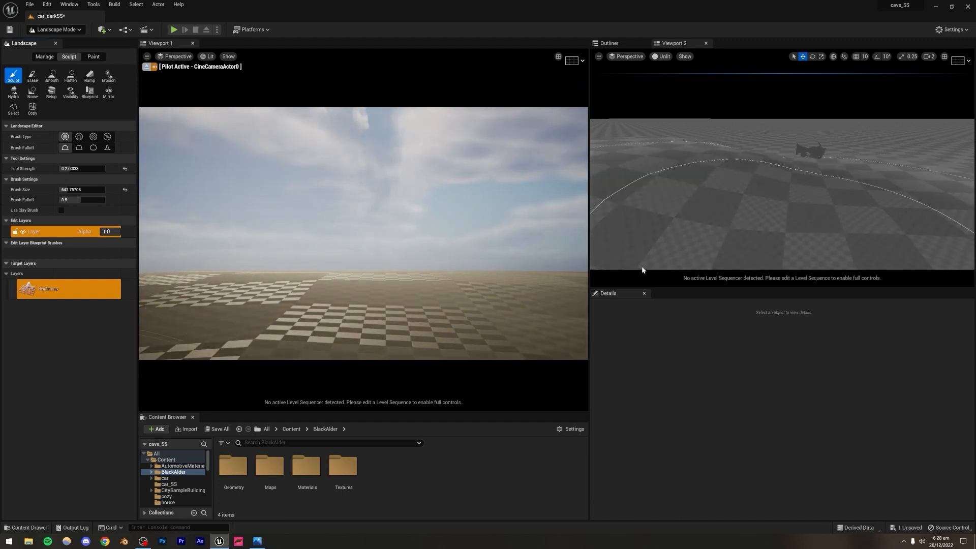
pyautogui.click(68, 31)
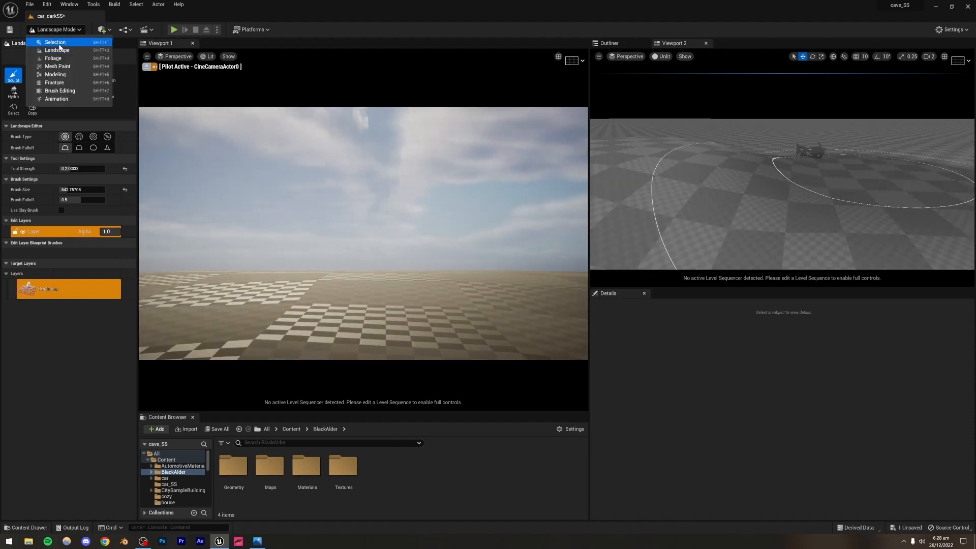
pyautogui.click(53, 39)
pyautogui.hotkey('ctrl', 's')
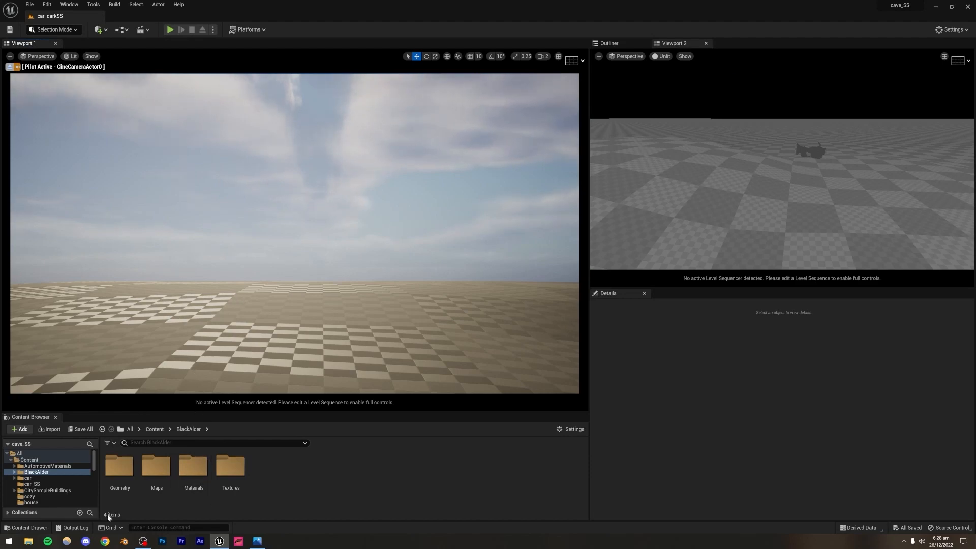
# - Switch to Chrome and search Google for "car 3d model"
pyautogui.click(101, 546)
pyautogui.write('car 3')
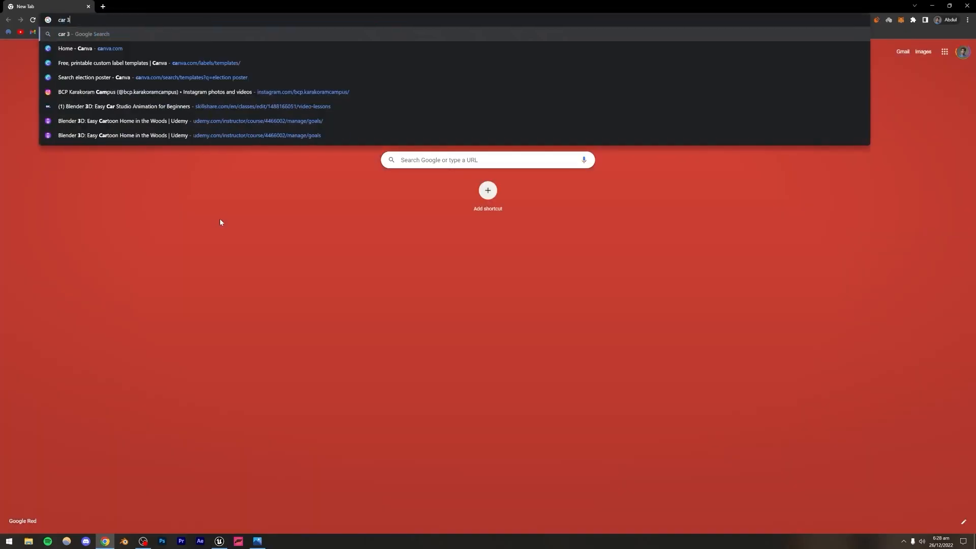
pyautogui.write('d model')
pyautogui.press('Return')
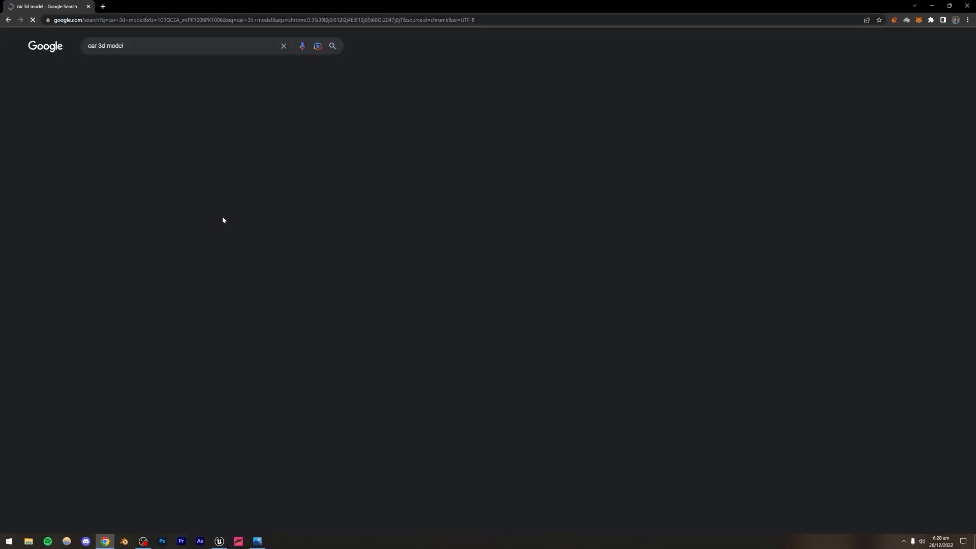
# - Open the TurboSquid, Sketchfab and CGTrader car model results in separate new tabs
pyautogui.rightClick(146, 110)
pyautogui.click(173, 114)
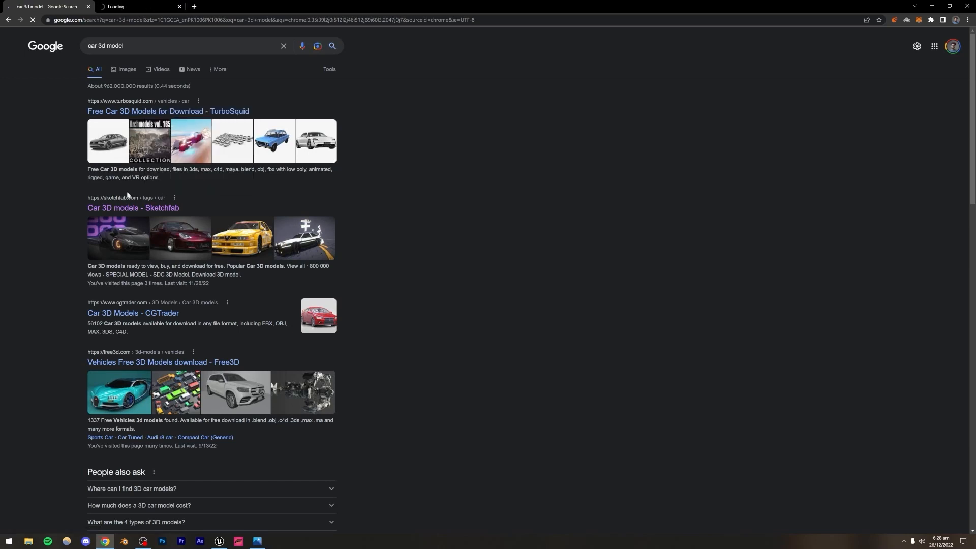
pyautogui.rightClick(123, 209)
pyautogui.click(129, 216)
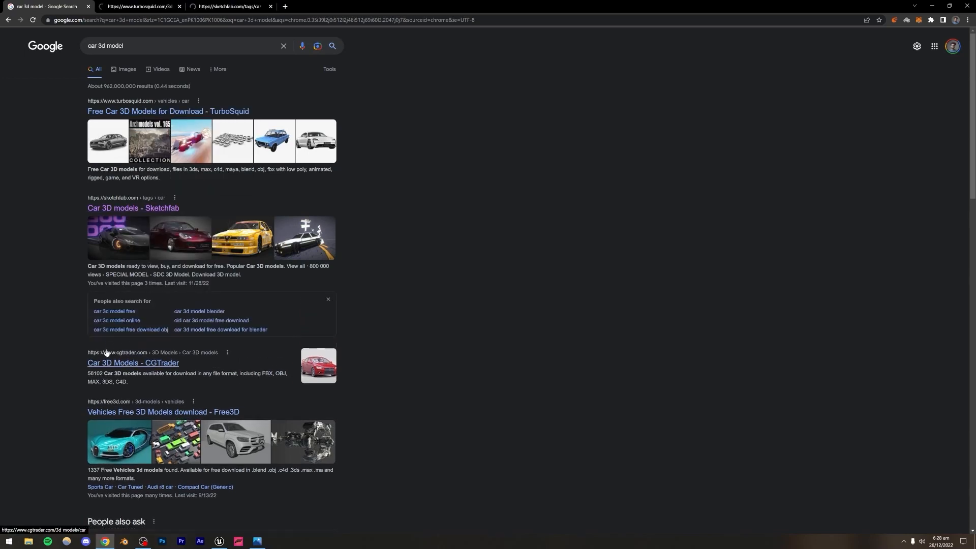
pyautogui.rightClick(106, 360)
pyautogui.click(132, 362)
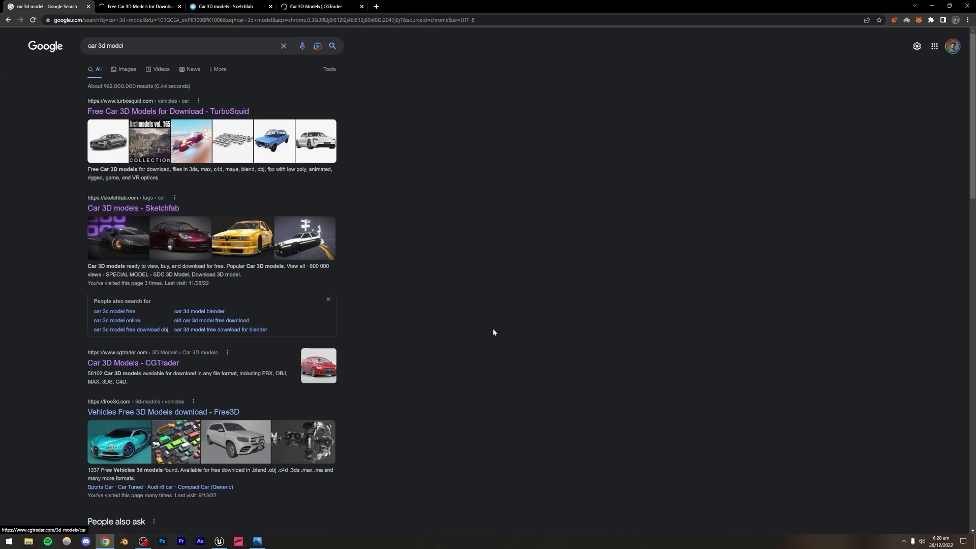
# - Look through TurboSquid's free car models, briefly opening the 3D 2020 Porsche Taycan listing and returning to the list
pyautogui.hotkey('ctrl', 'Tab')
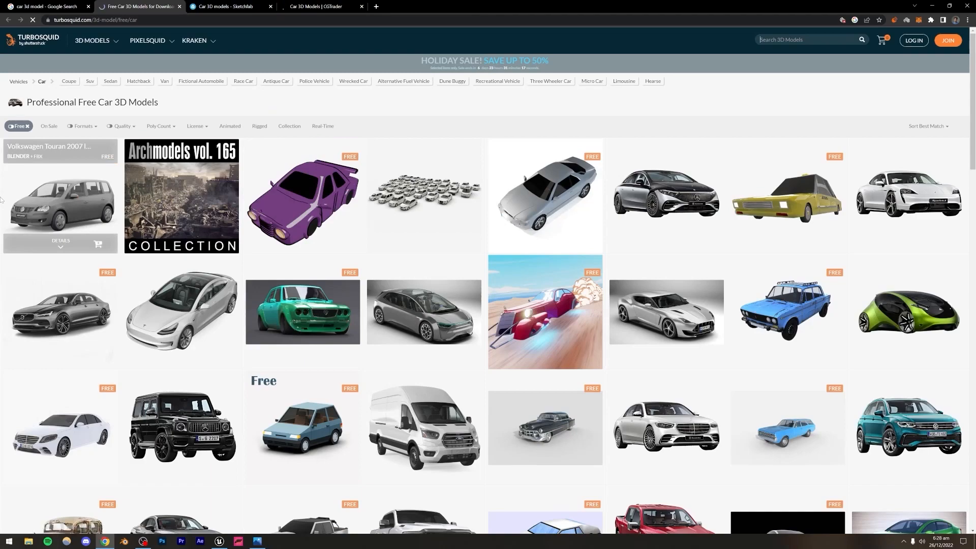
pyautogui.scroll(-1, 1, 201)
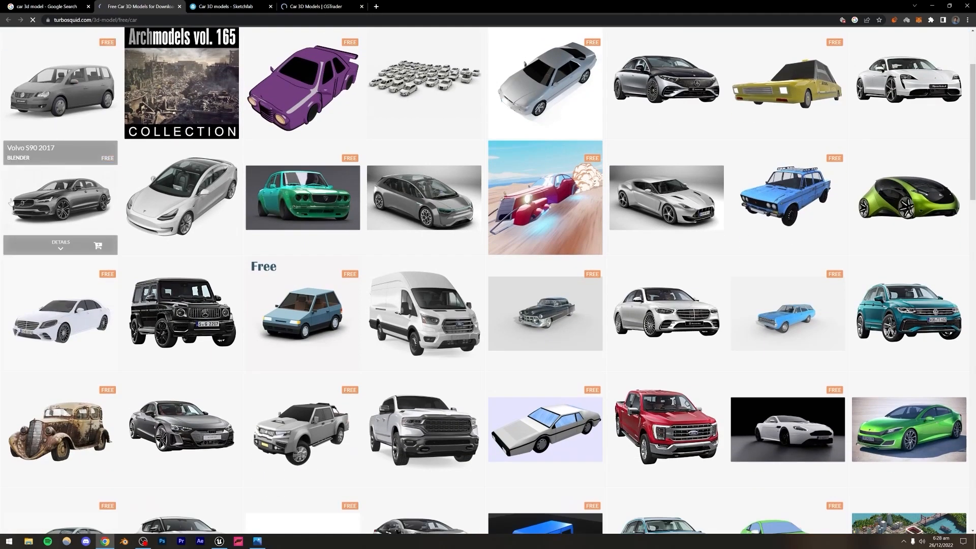
pyautogui.scroll(1, 605, 298)
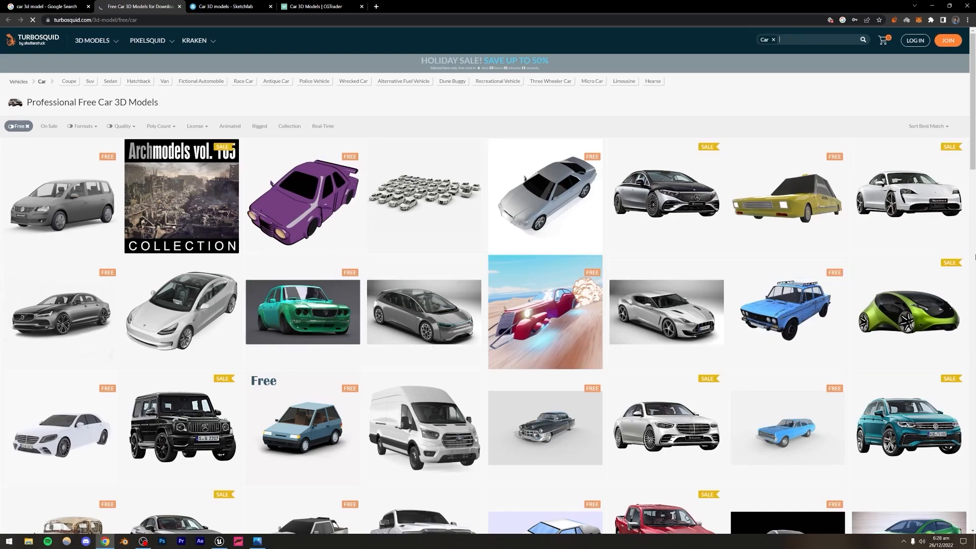
pyautogui.scroll(-2, 975, 265)
pyautogui.scroll(2, 908, 209)
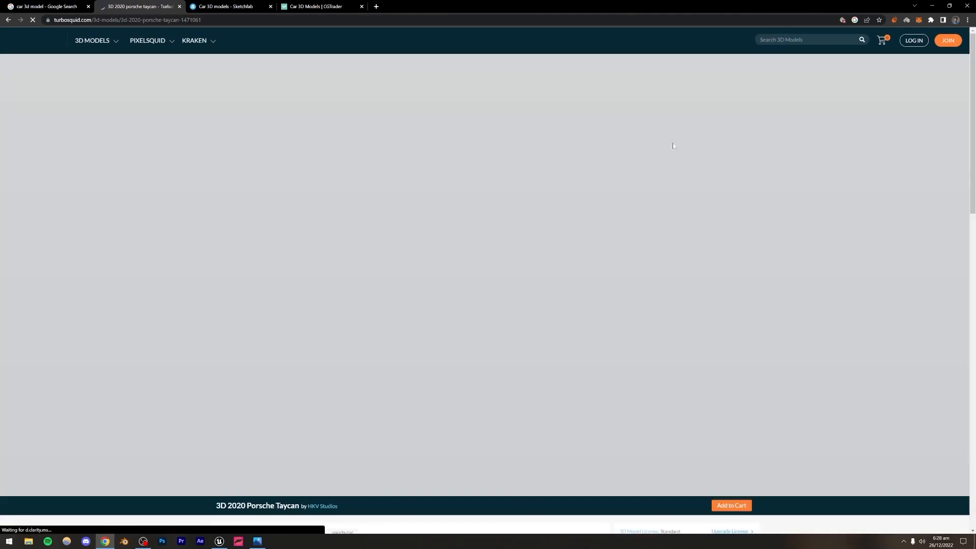
pyautogui.click(9, 21)
pyautogui.scroll(-1, 545, 244)
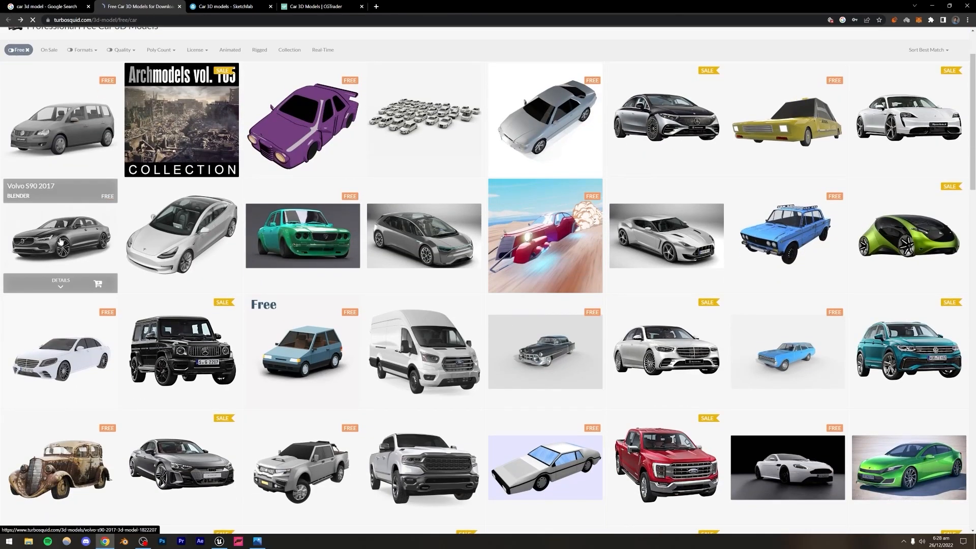
pyautogui.scroll(-1, 424, 239)
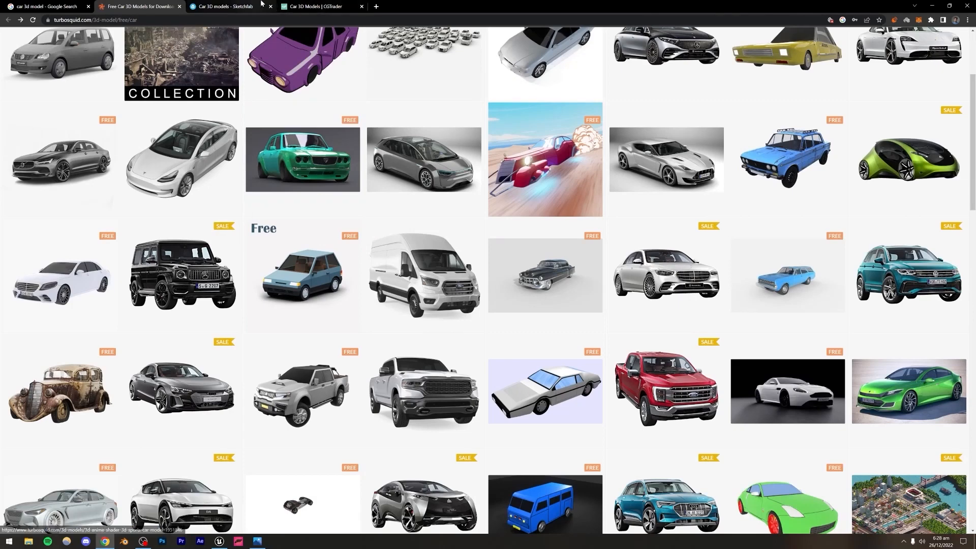
# - Browse Sketchfab's popular car models, opening the Porsche 911 Turbo - RWB model in a new tab and returning to the list
pyautogui.click(261, 4)
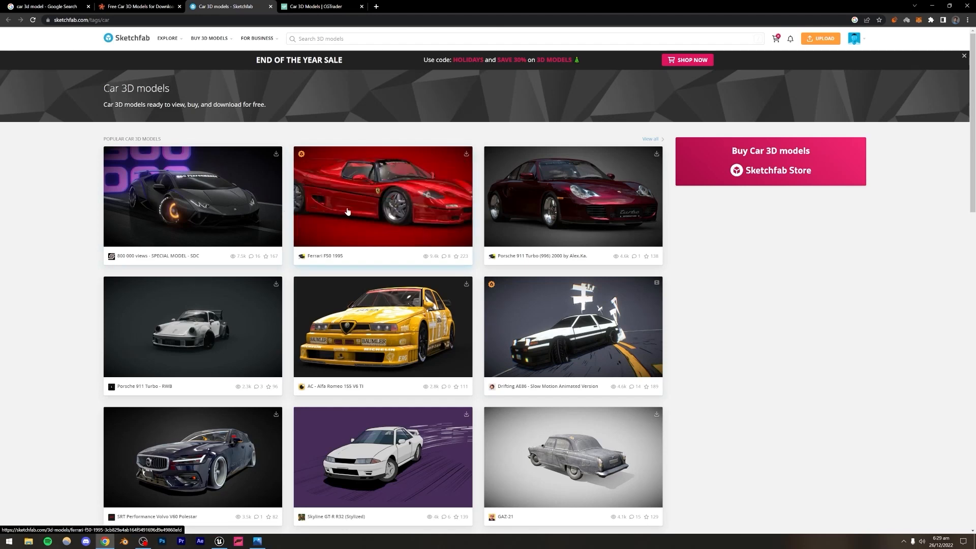
pyautogui.scroll(-2, 770, 313)
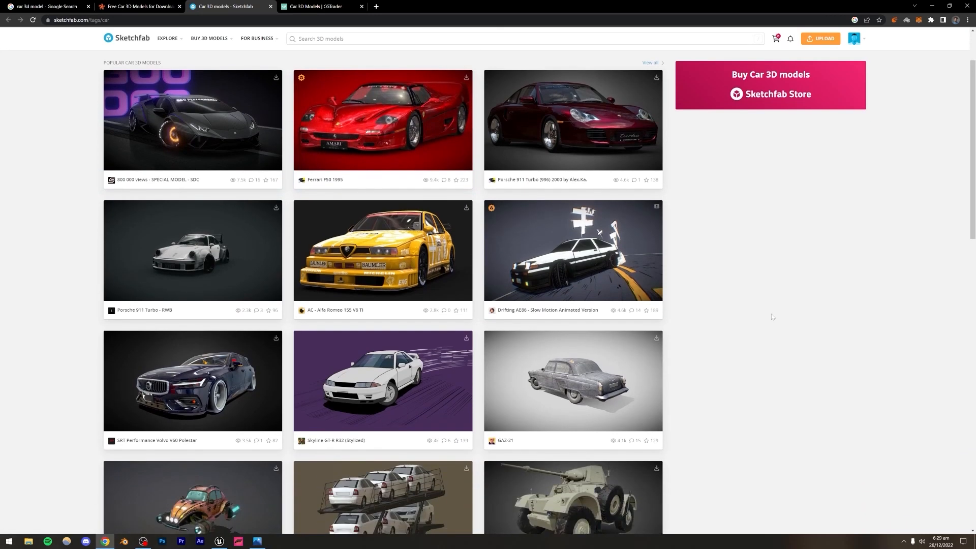
pyautogui.scroll(2, 771, 313)
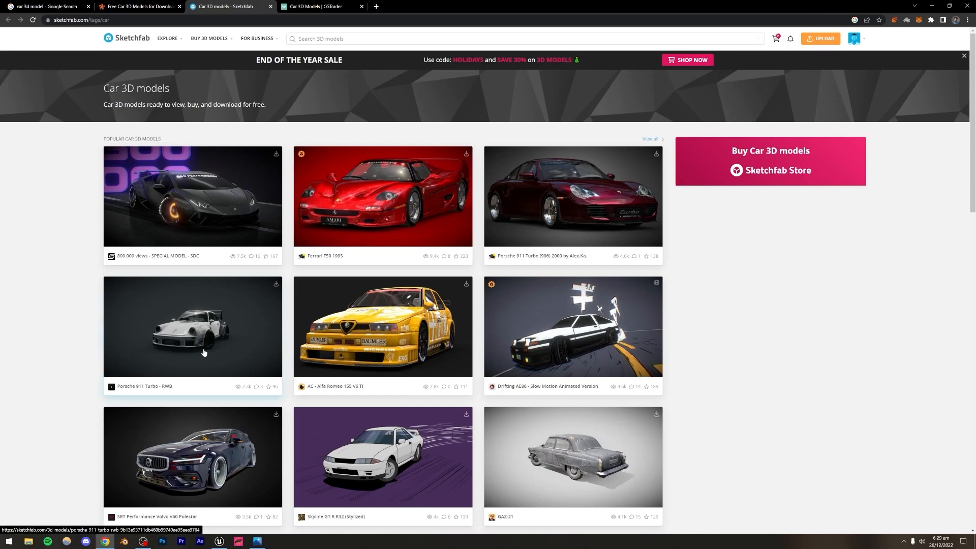
pyautogui.middleClick(203, 315)
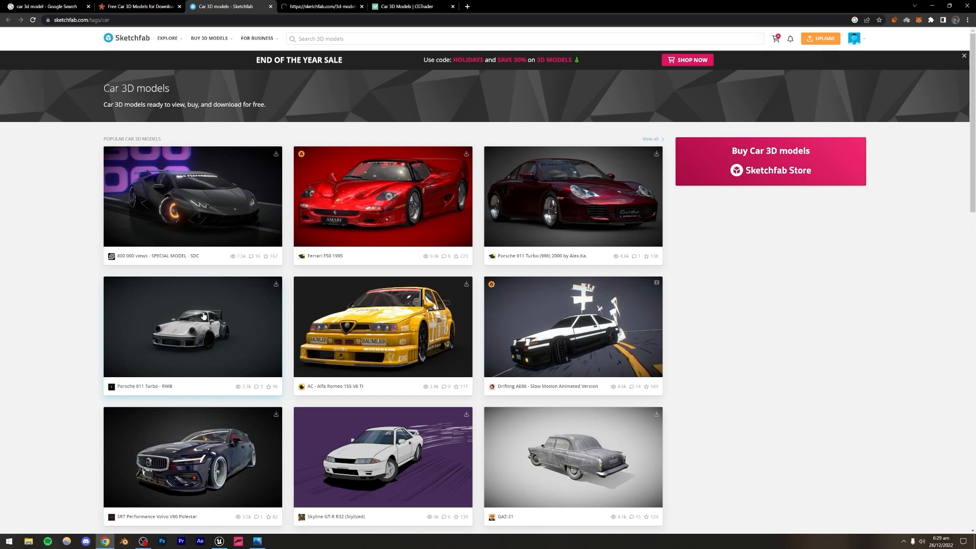
pyautogui.click(314, 7)
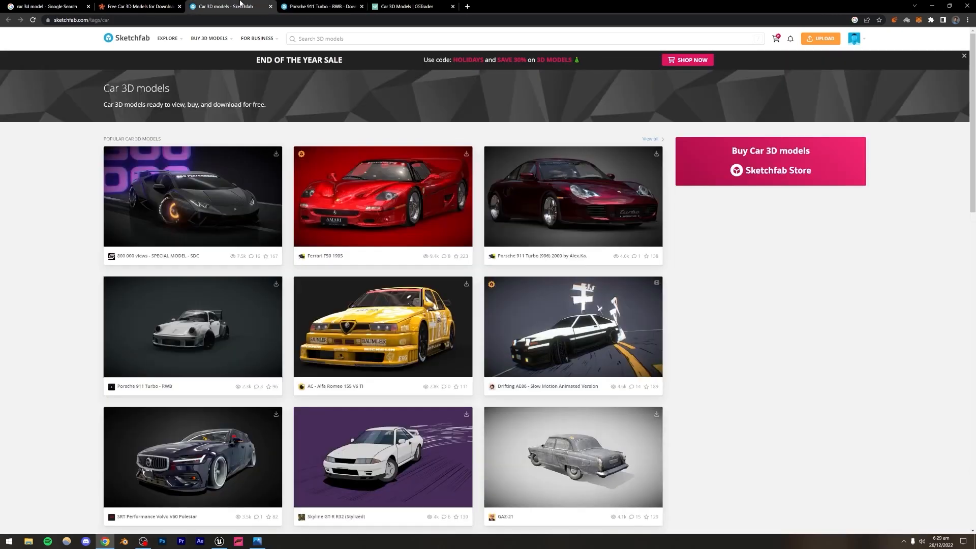
pyautogui.click(246, 6)
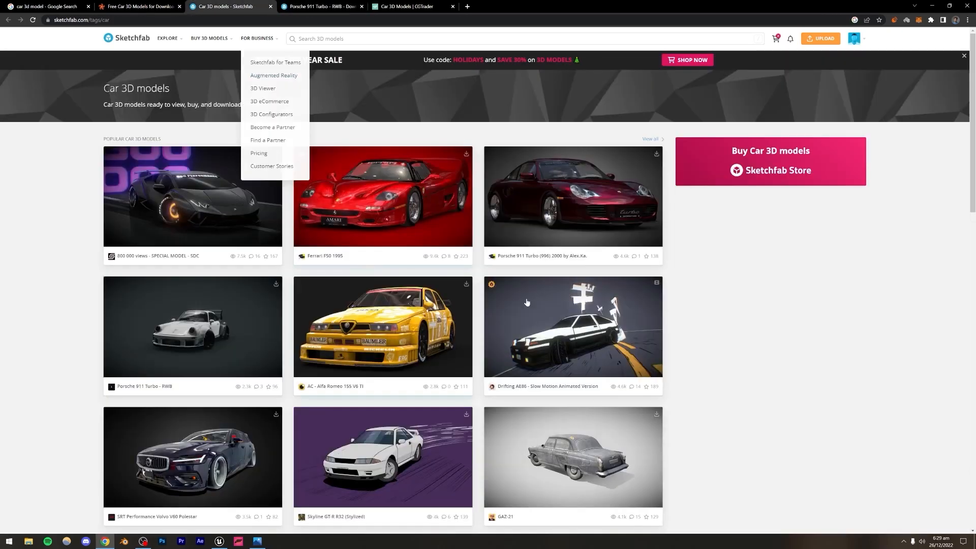
# - Look through Sketchfab's popular car models down to the end of the list, checking the Porsche 911 Turbo - RWB page in between
pyautogui.scroll(-5, 703, 301)
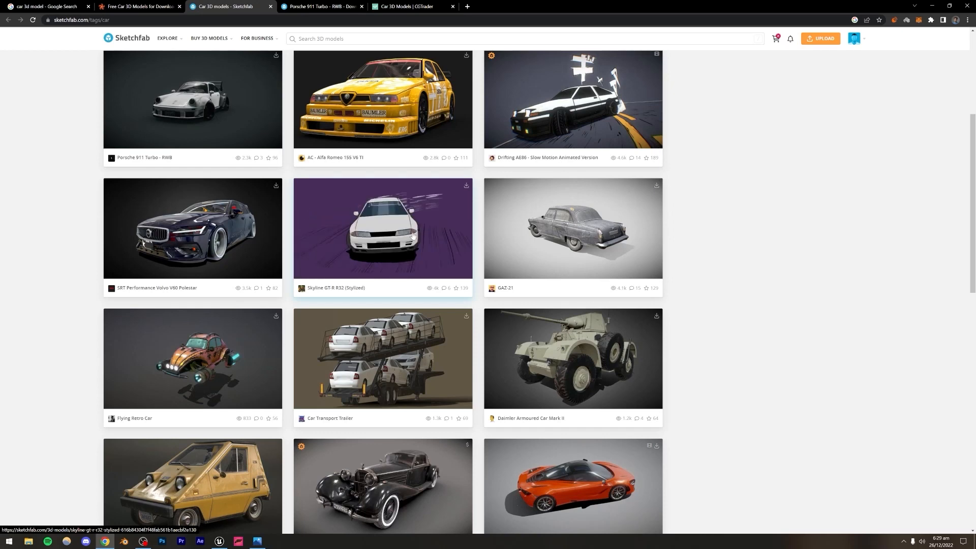
pyautogui.click(319, 7)
pyautogui.click(226, 6)
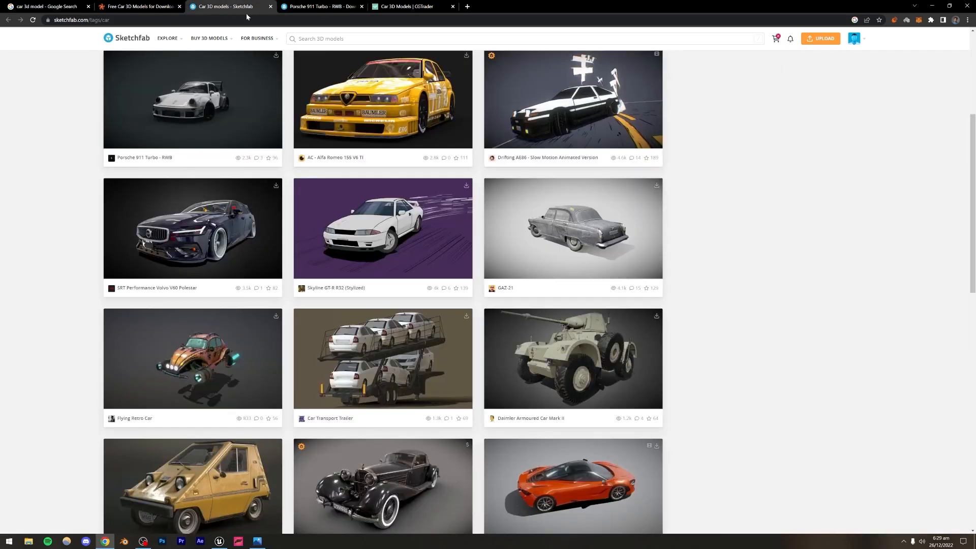
pyautogui.scroll(-4, 709, 315)
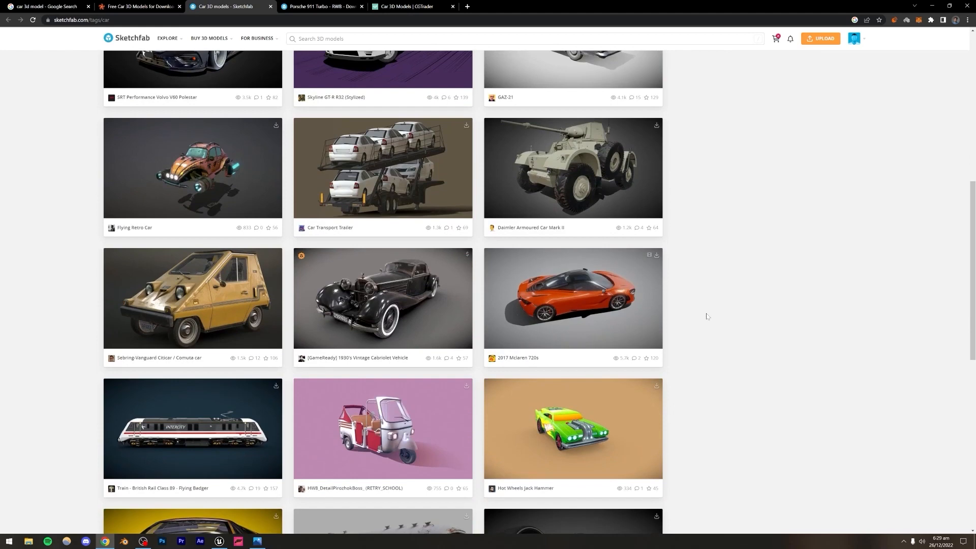
pyautogui.scroll(-2, 707, 317)
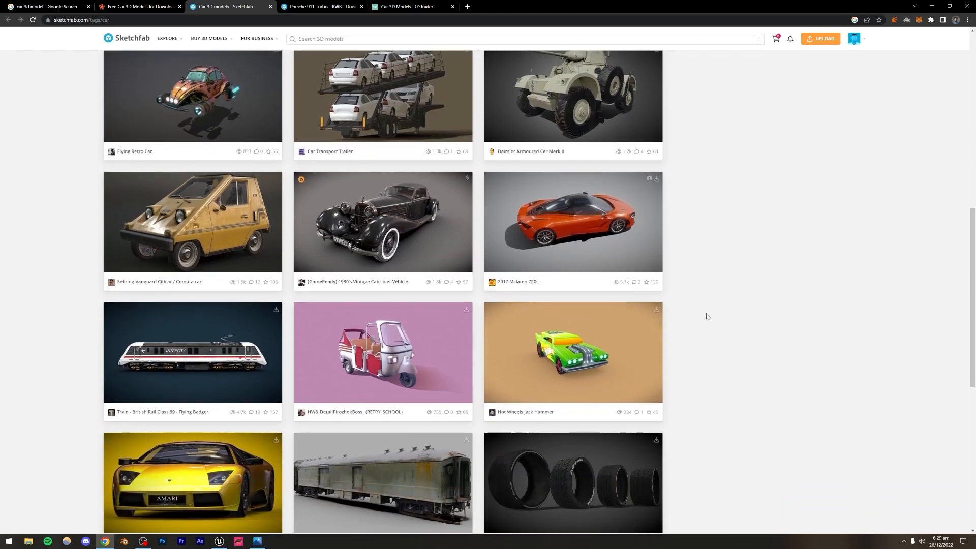
pyautogui.scroll(-3, 708, 318)
pyautogui.click(321, 6)
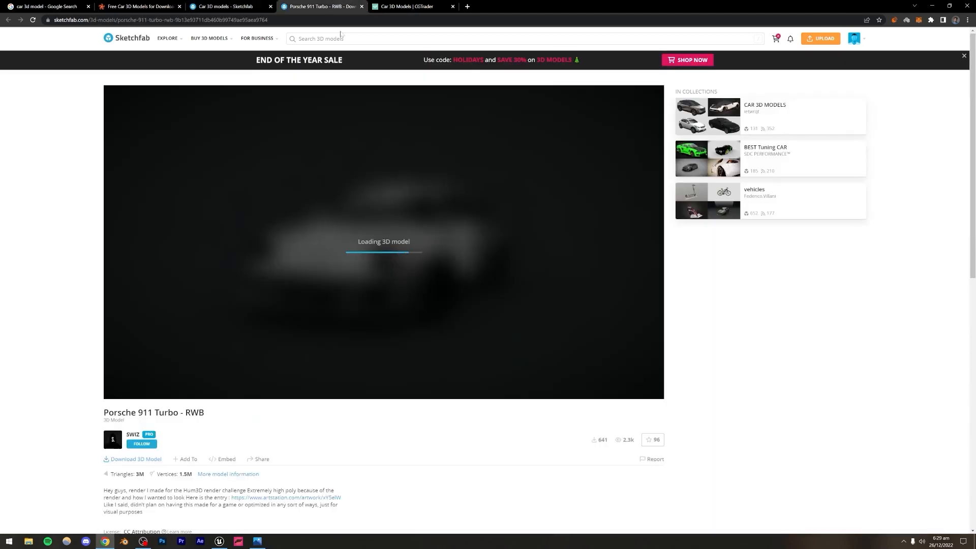
pyautogui.click(227, 6)
pyautogui.scroll(-3, 663, 303)
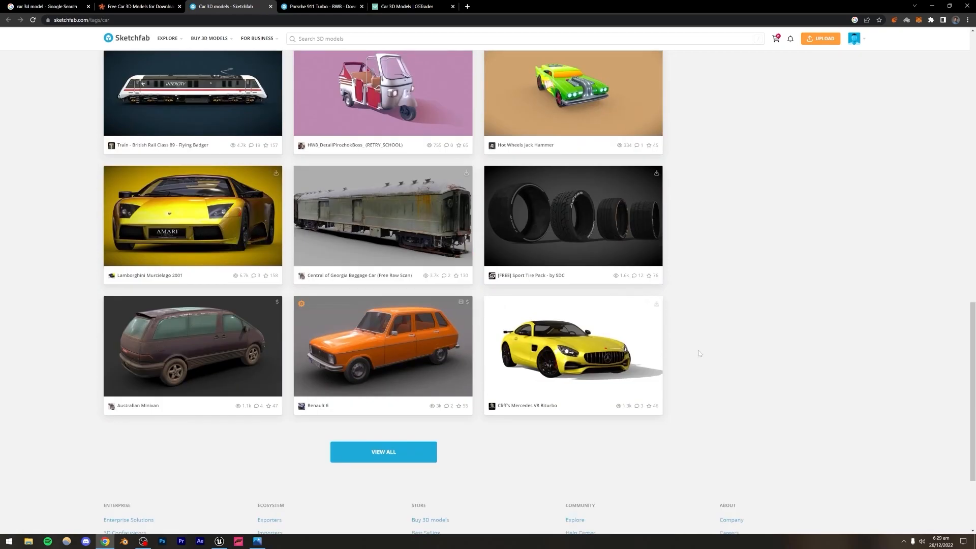
pyautogui.scroll(10, 700, 350)
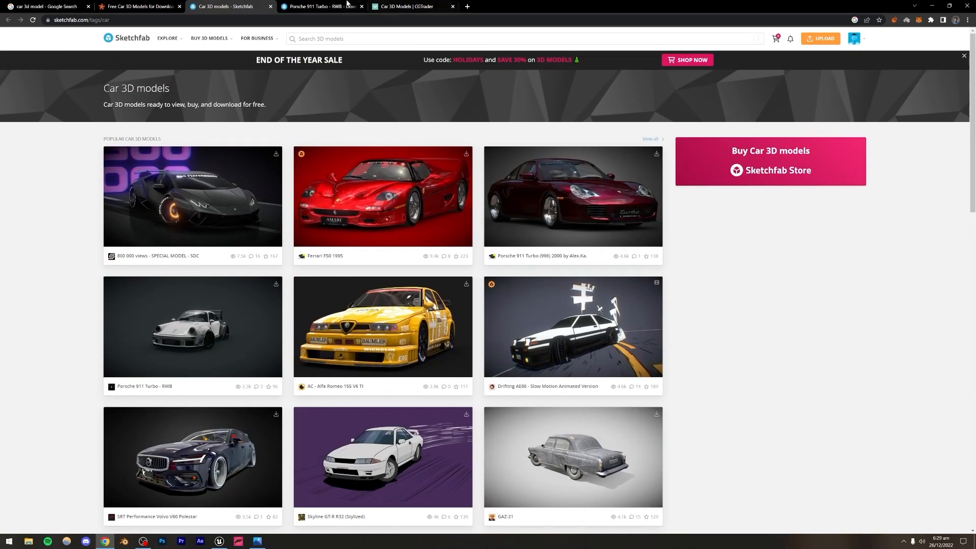
pyautogui.click(320, 6)
pyautogui.click(226, 7)
# - Open Blender and delete the default camera, cube and light from the new scene
pyautogui.click(124, 541)
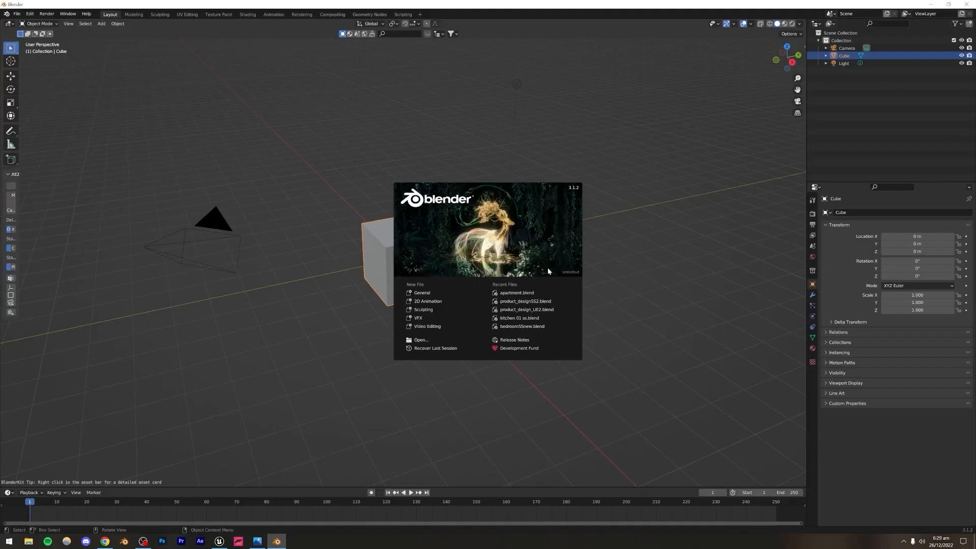
pyautogui.scroll(-5, 514, 245)
pyautogui.moveTo(289, 165); pyautogui.dragTo(535, 334)
pyautogui.press('Delete')
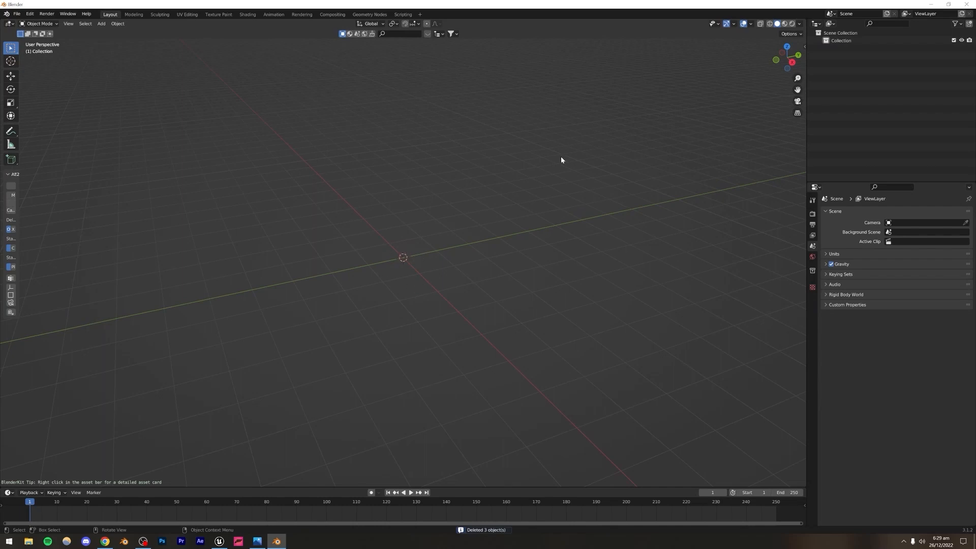
# - Search BlenderKit's models for "car" with free assets listed first
pyautogui.click(804, 47)
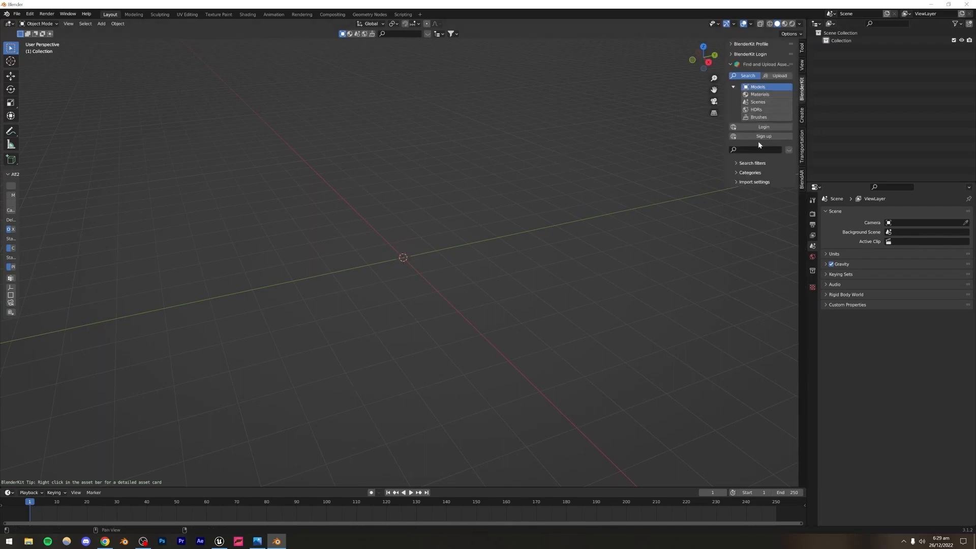
pyautogui.press('Return')
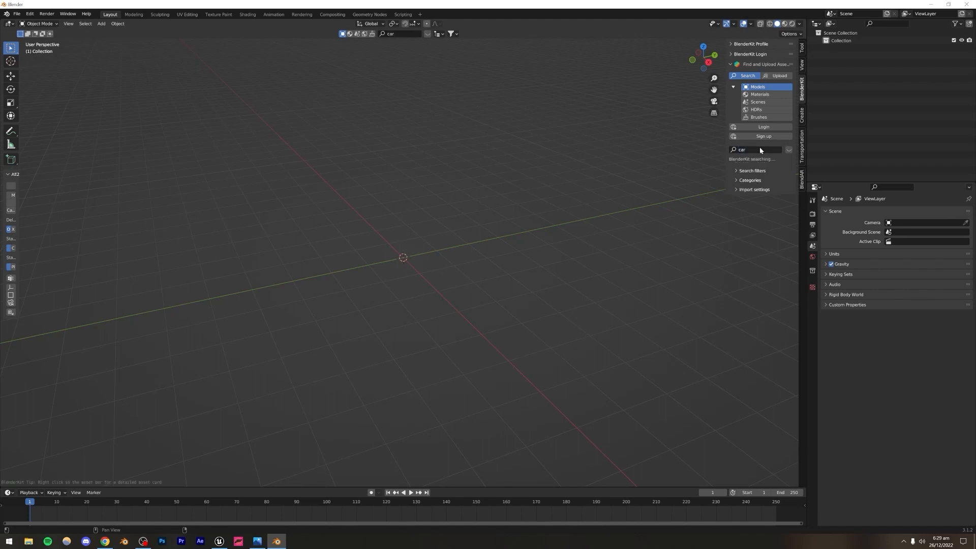
pyautogui.click(735, 172)
pyautogui.click(732, 196)
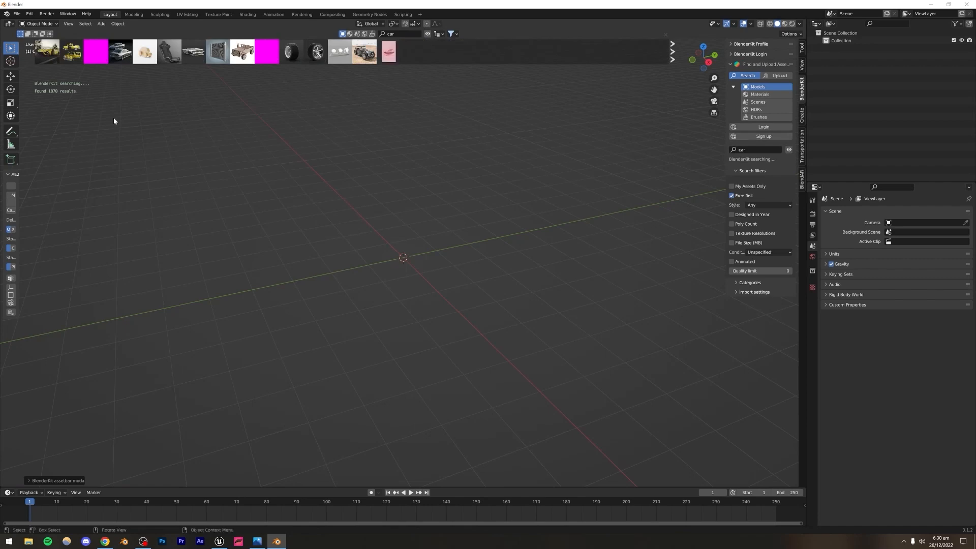
# - Browse the BlenderKit car results and advance through further thumbnails in the asset bar
pyautogui.moveTo(44, 56)
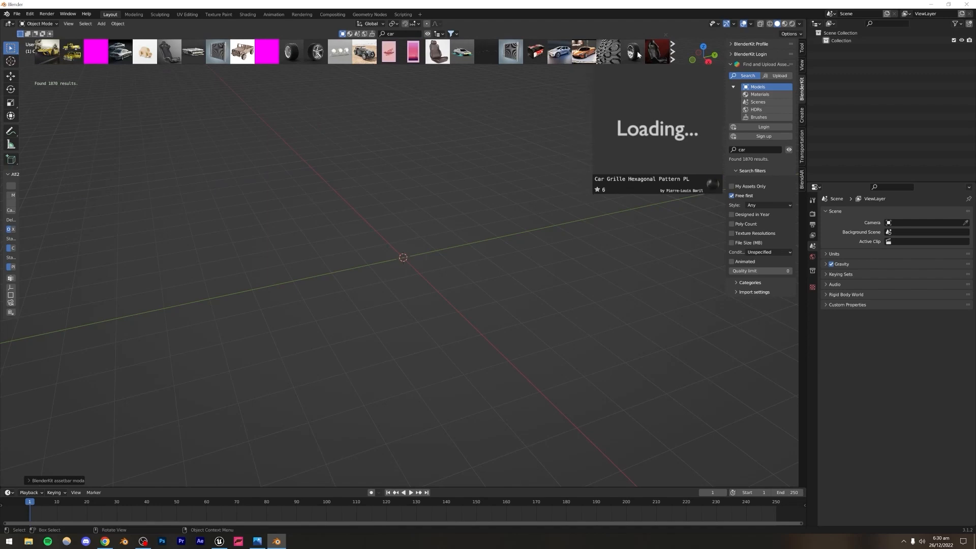
pyautogui.click(674, 53)
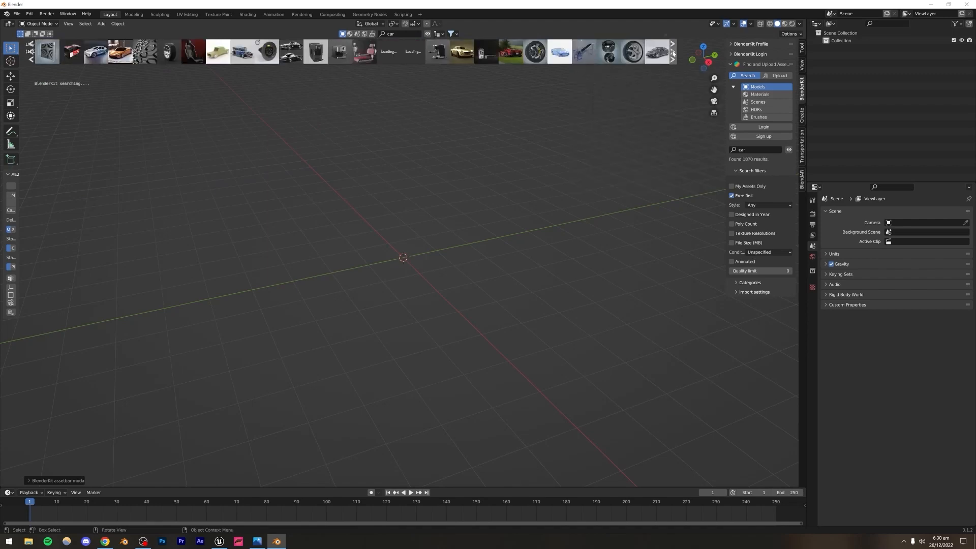
pyautogui.click(673, 53)
pyautogui.moveTo(565, 52)
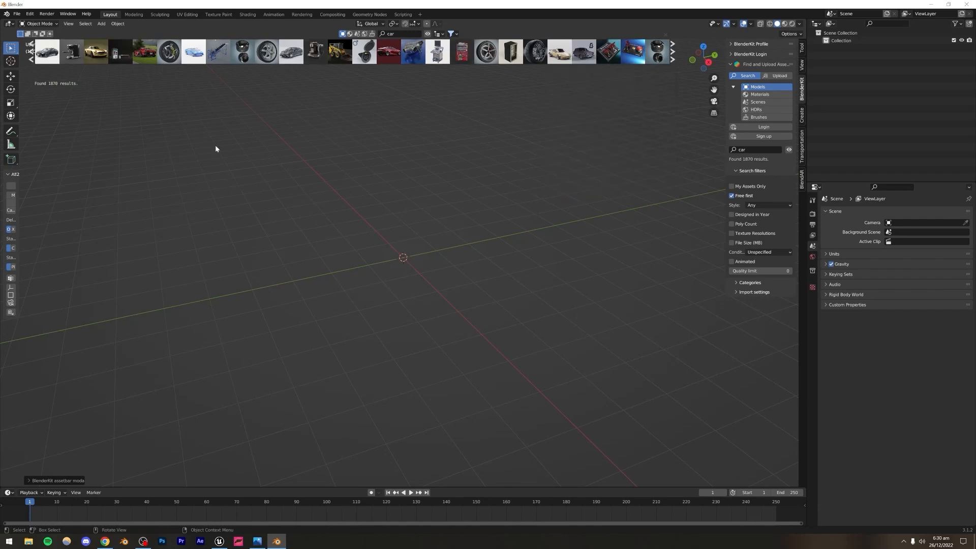
# - Switch to Chrome and inspect the Porsche 911 Turbo - RWB model on Sketchfab up close and from above
pyautogui.click(105, 541)
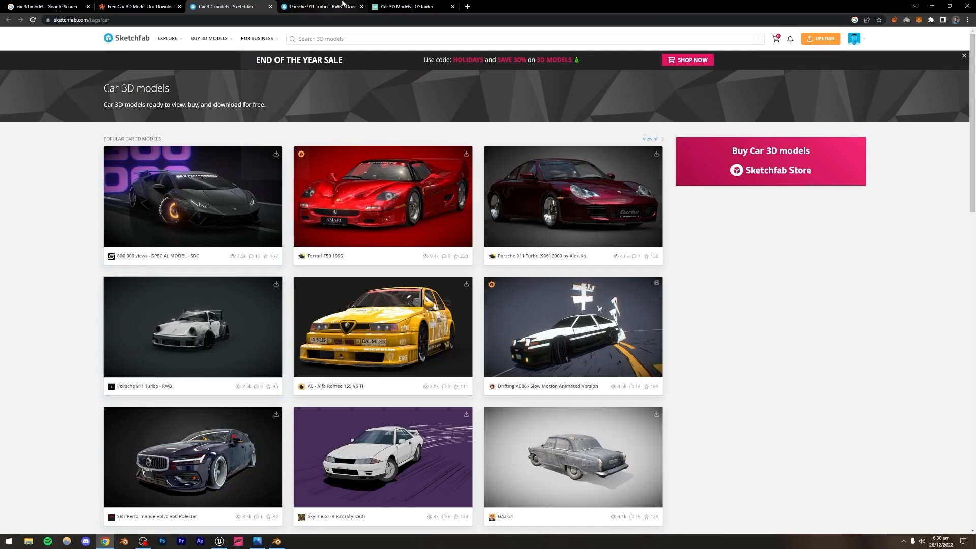
pyautogui.click(321, 6)
pyautogui.moveTo(371, 234)
pyautogui.mouseDown()
pyautogui.moveTo(266, 252)
pyautogui.moveTo(259, 224)
pyautogui.moveTo(262, 245)
pyautogui.moveTo(398, 243)
pyautogui.mouseUp()
pyautogui.scroll(4, 398, 243)
pyautogui.moveTo(353, 299)
pyautogui.mouseDown()
pyautogui.moveTo(315, 289)
pyautogui.moveTo(281, 296)
pyautogui.moveTo(381, 251)
pyautogui.moveTo(381, 305)
pyautogui.mouseUp()
pyautogui.scroll(-4, 384, 248)
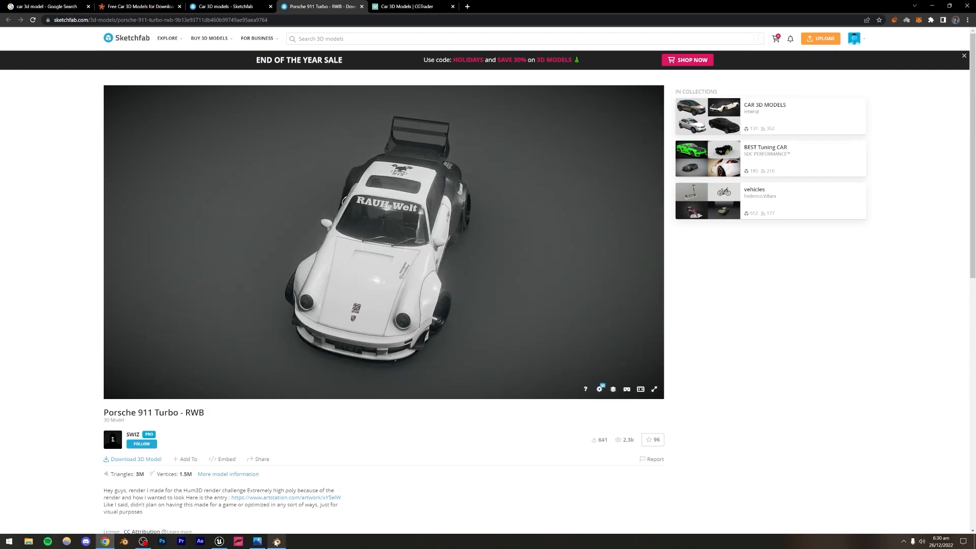
# - Switch to Blender and add the Porsche 911 from the BlenderKit results, checking the car dark.PNG reference image while it downloads
pyautogui.click(276, 541)
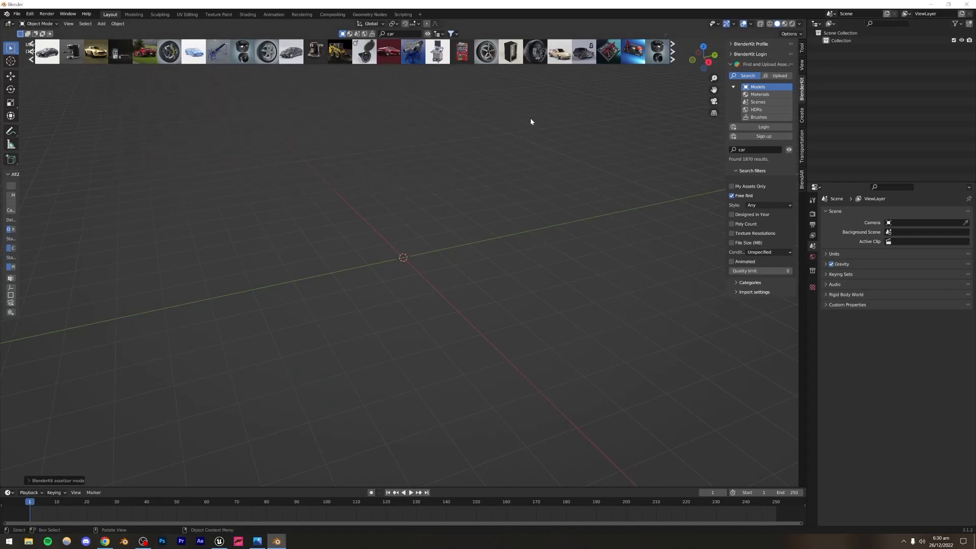
pyautogui.click(560, 53)
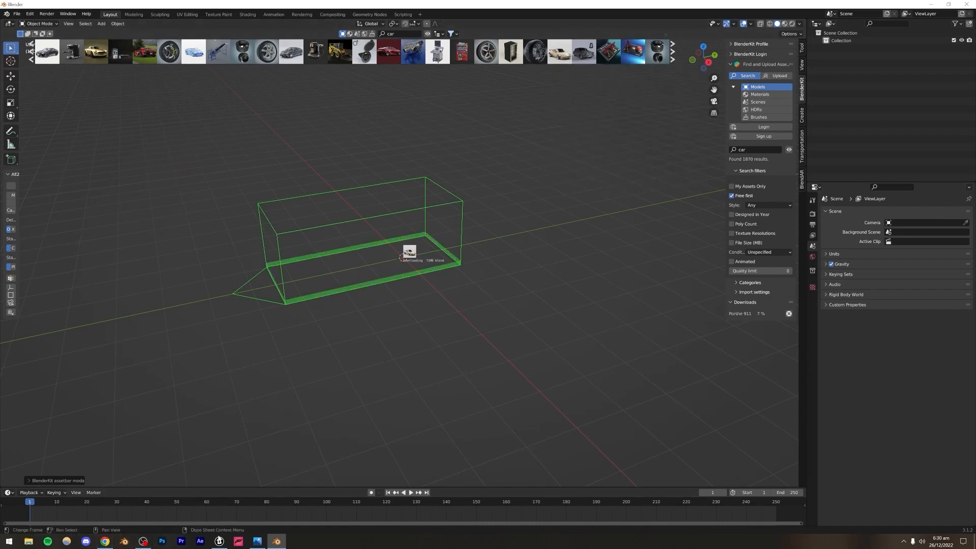
pyautogui.click(257, 541)
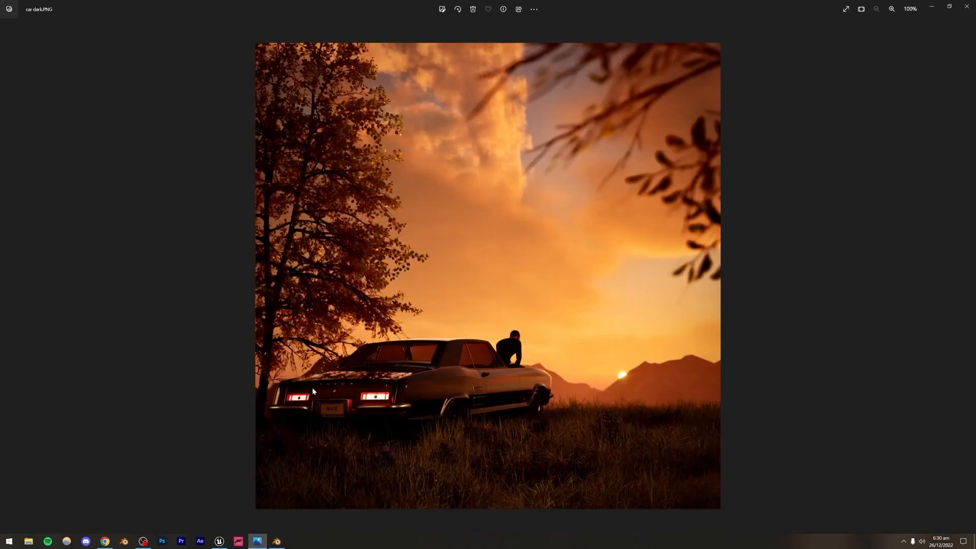
pyautogui.click(277, 541)
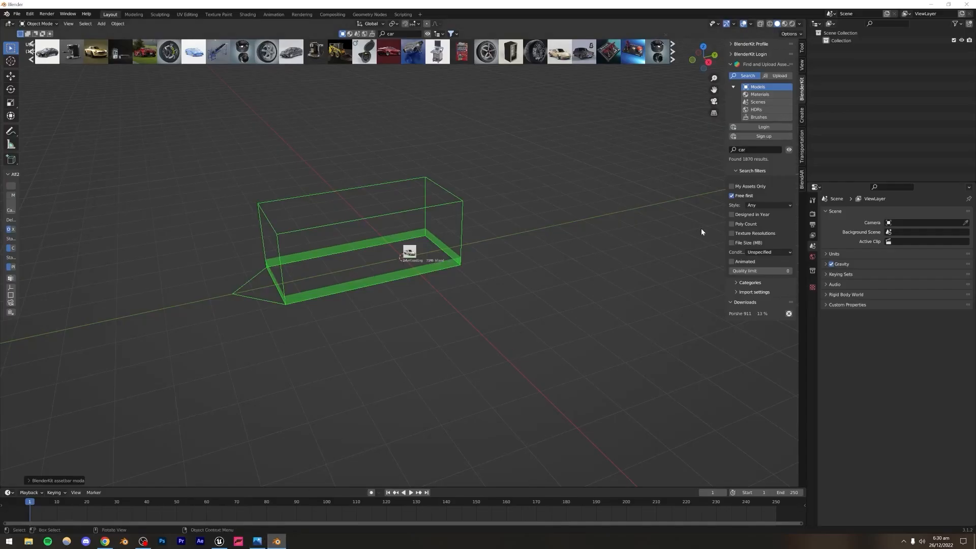
# - In the Transportation add-on, set the car category to Classic, pick the Buick Riviera and review the other classic models
pyautogui.click(802, 146)
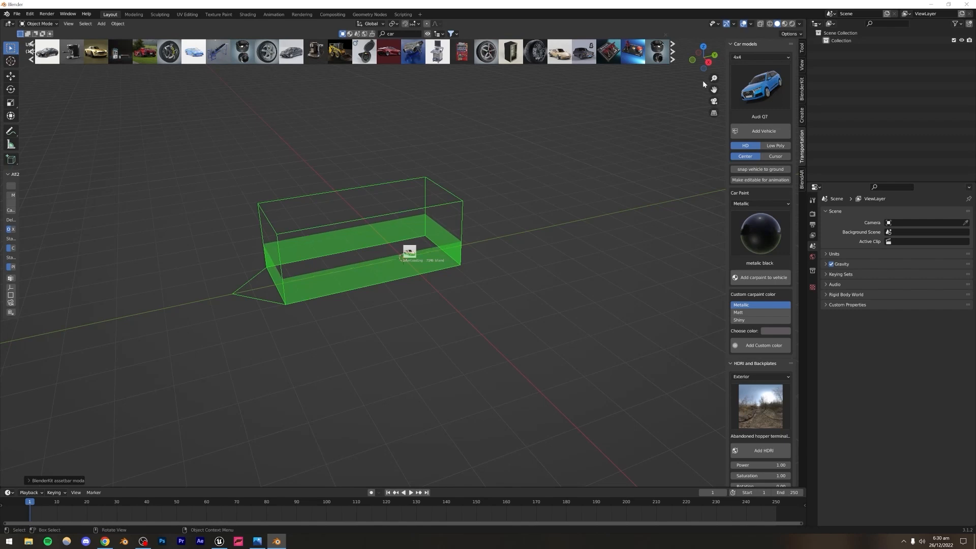
pyautogui.click(764, 57)
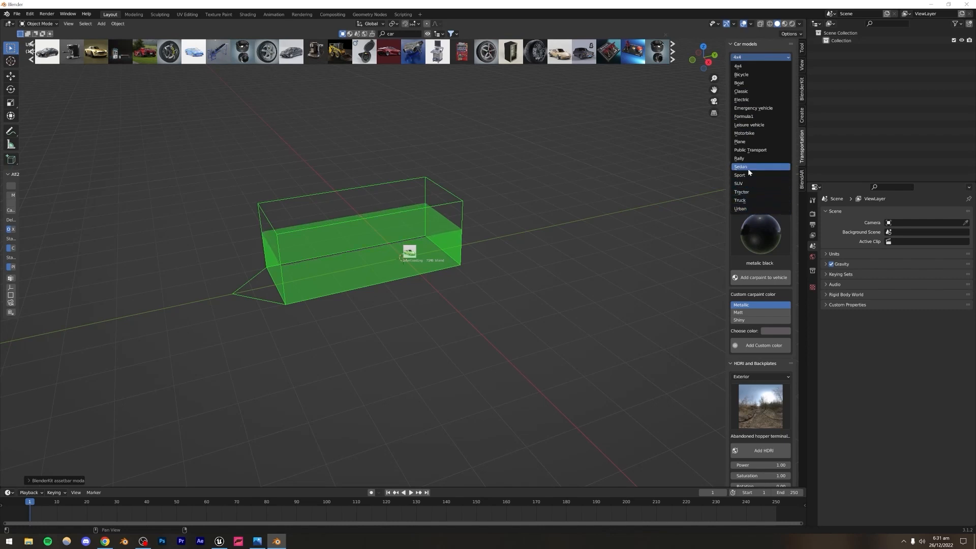
pyautogui.click(743, 91)
pyautogui.click(749, 90)
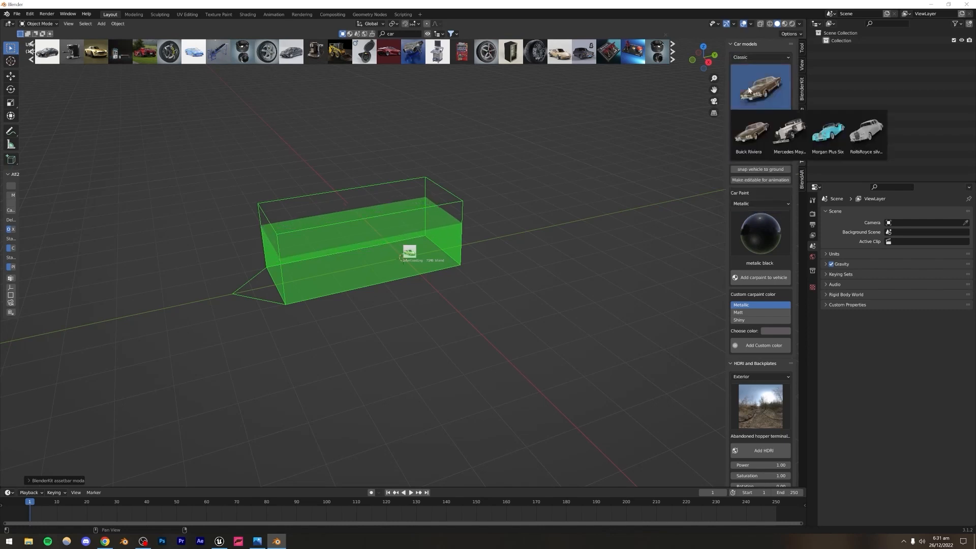
pyautogui.click(736, 141)
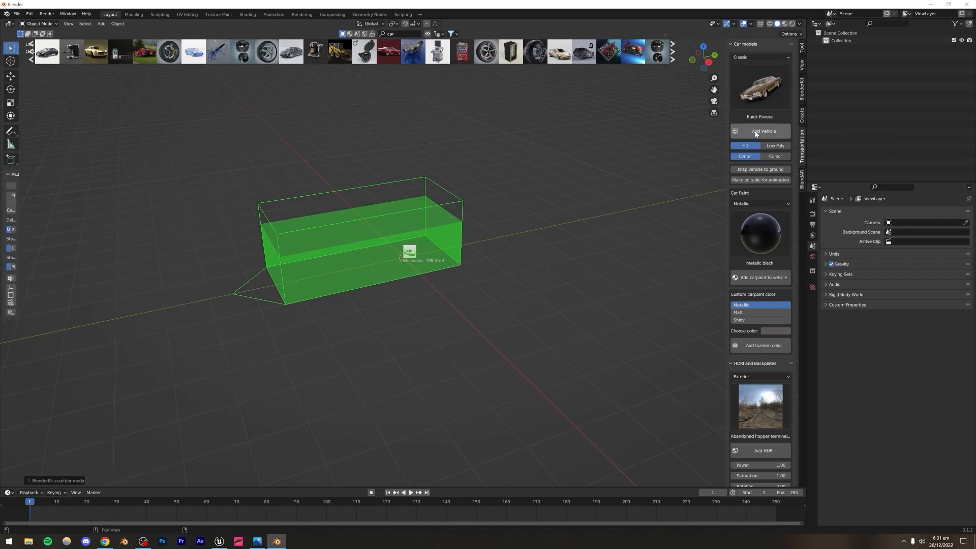
pyautogui.click(747, 76)
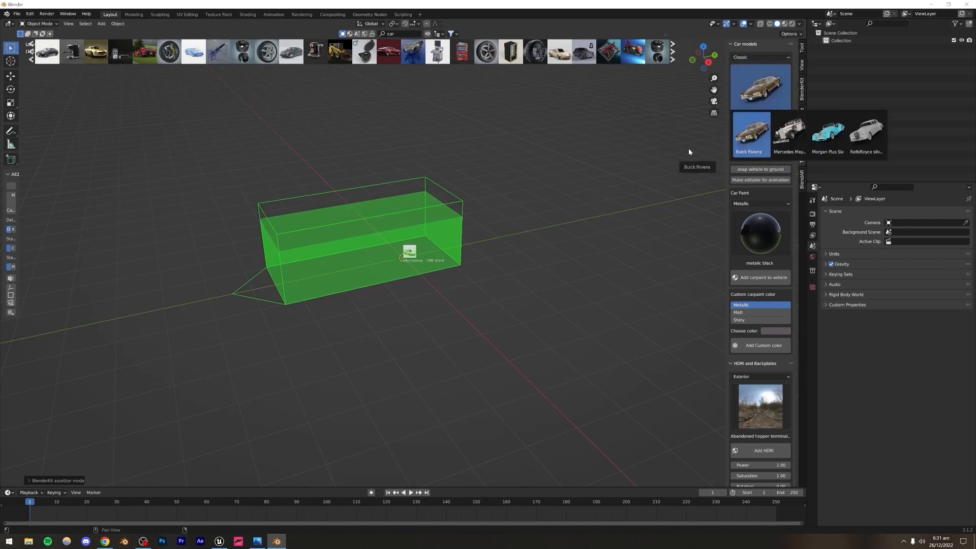
pyautogui.click(758, 101)
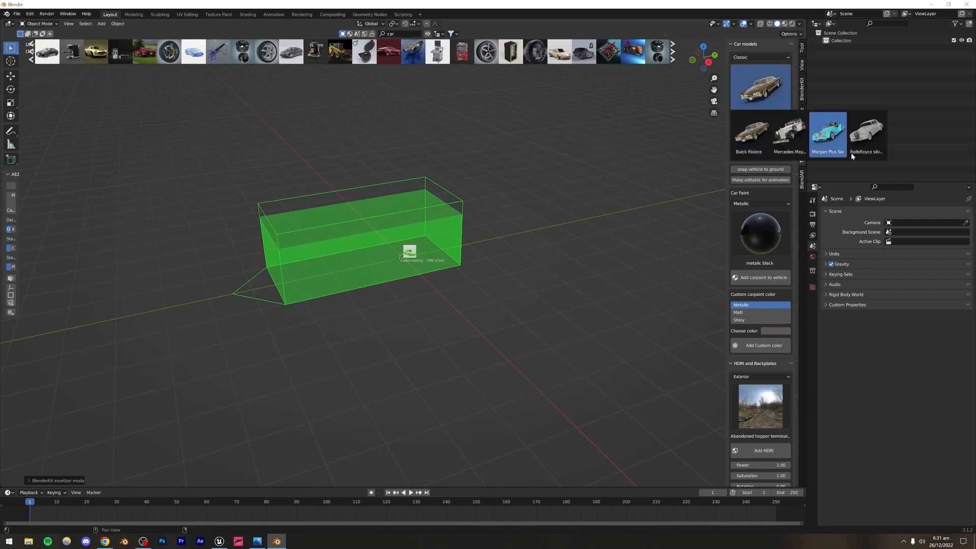
pyautogui.scroll(-1, 341, 268)
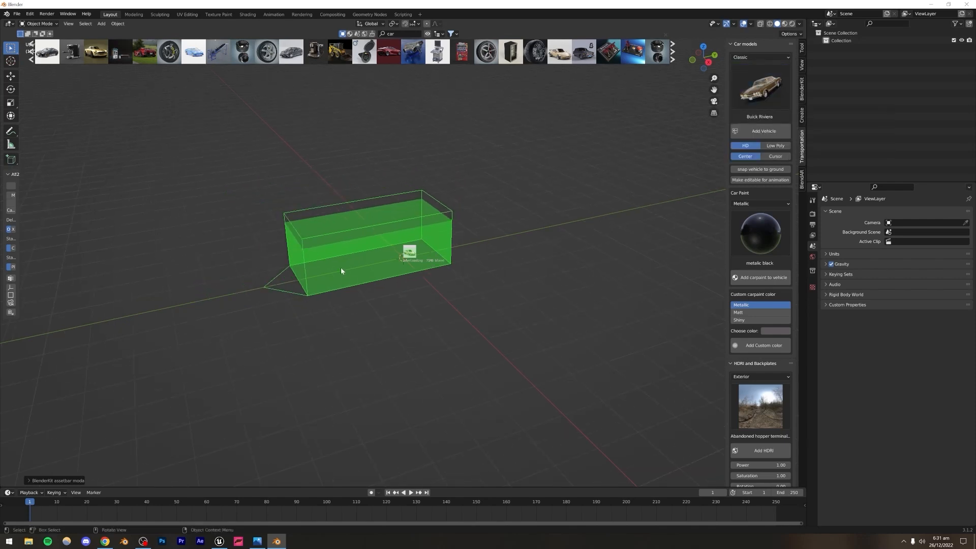
# - Switch to Chrome and look over Sketchfab's car list and the Porsche 911 Turbo - RWB page again
pyautogui.click(105, 542)
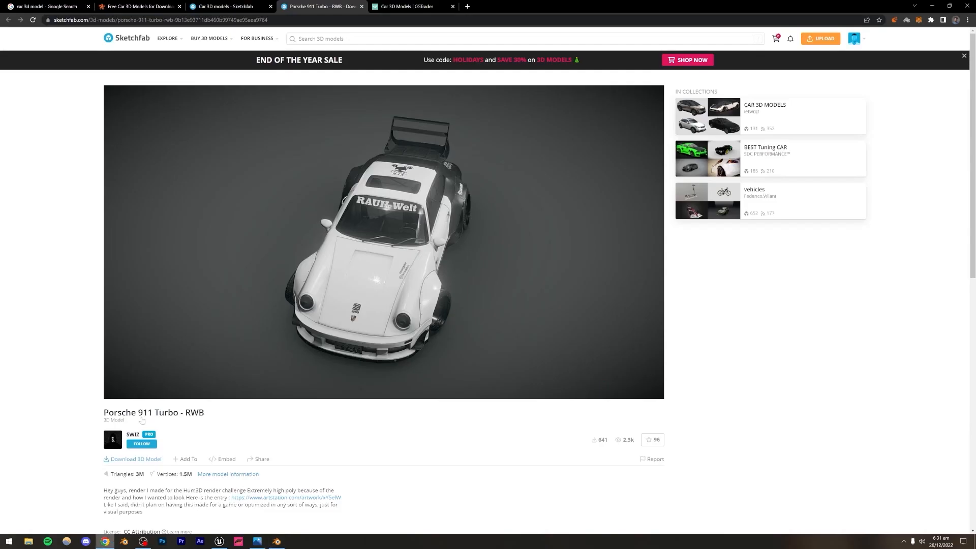
pyautogui.click(227, 7)
pyautogui.scroll(-6, 645, 306)
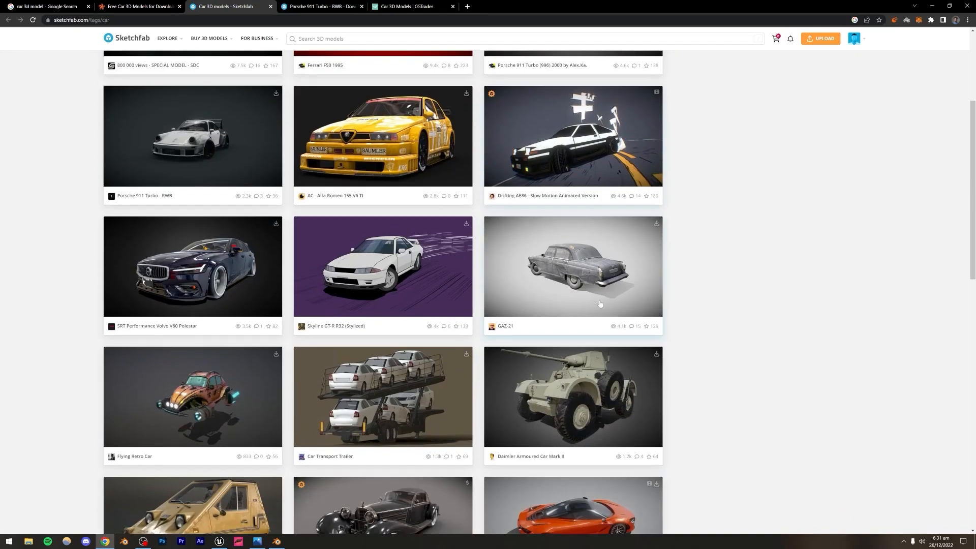
pyautogui.click(349, 7)
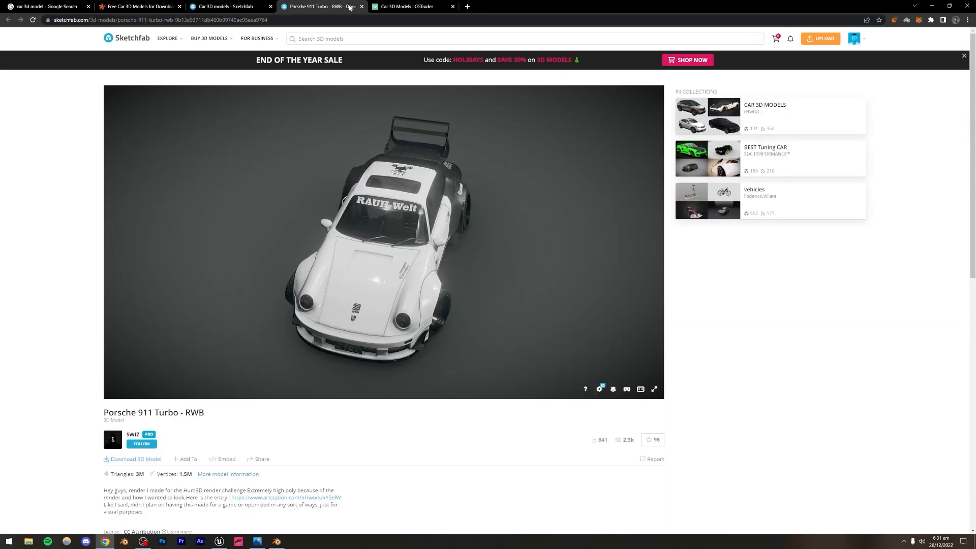
# - Look through CGTrader's car models and close the Porsche 911 Turbo - RWB and Sketchfab car list tabs
pyautogui.click(360, 6)
pyautogui.click(320, 6)
pyautogui.scroll(-2, 130, 231)
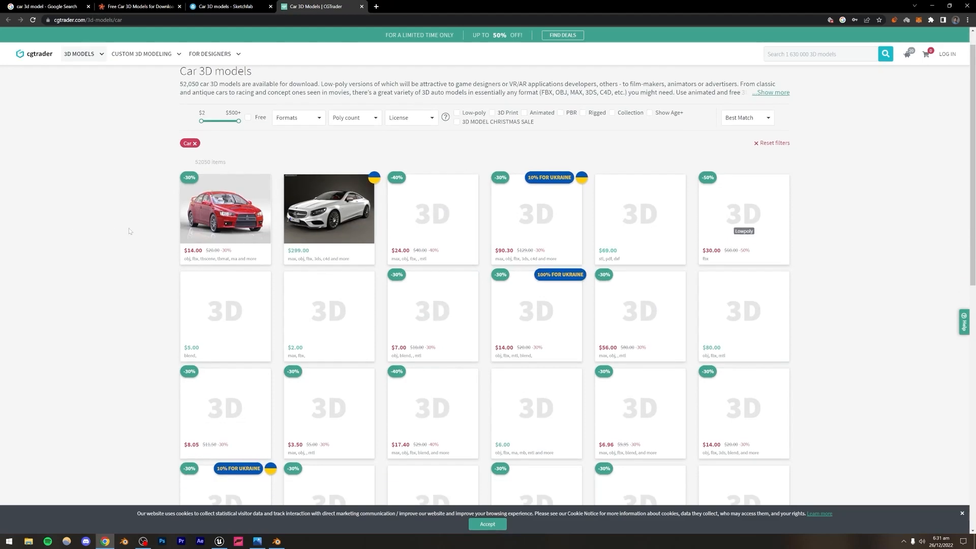
pyautogui.scroll(-1, 129, 232)
pyautogui.scroll(2, 143, 232)
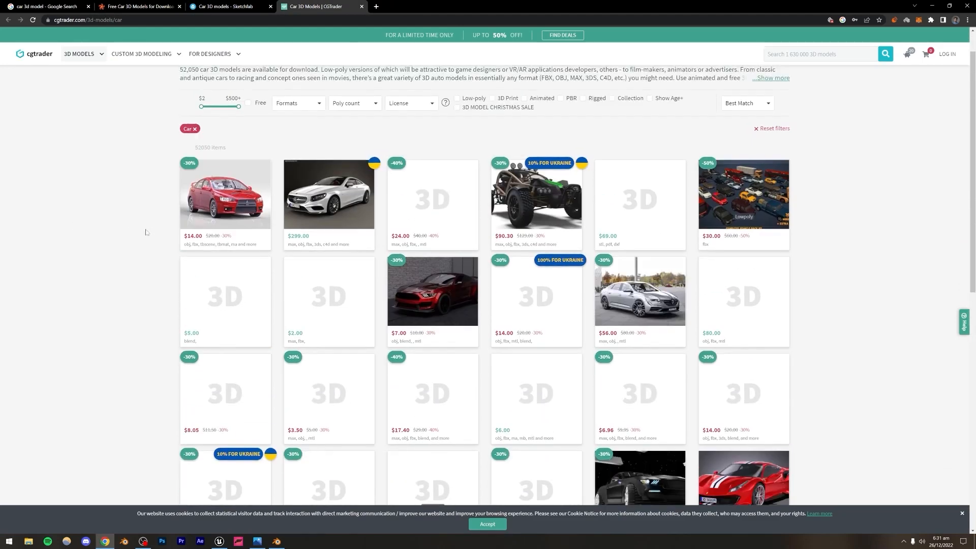
pyautogui.scroll(-5, 146, 230)
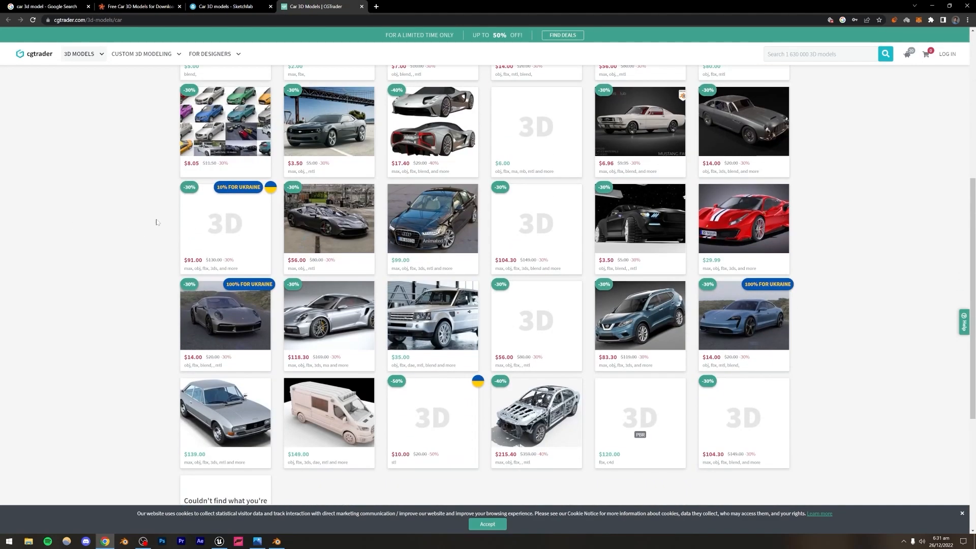
pyautogui.click(229, 7)
pyautogui.click(270, 7)
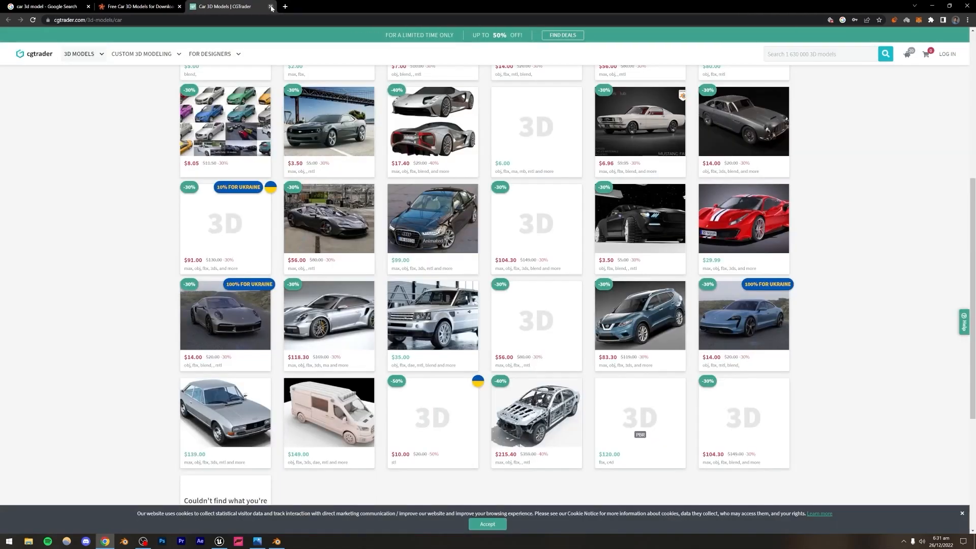
# - Close the CGTrader tab and switch to Blender to inspect the Porsche 911 model and its rig
pyautogui.click(270, 6)
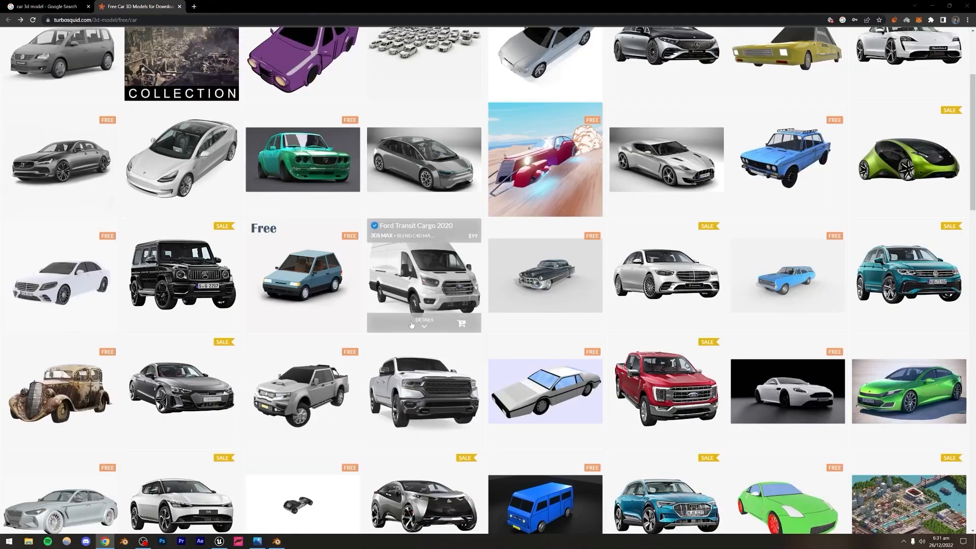
pyautogui.click(276, 541)
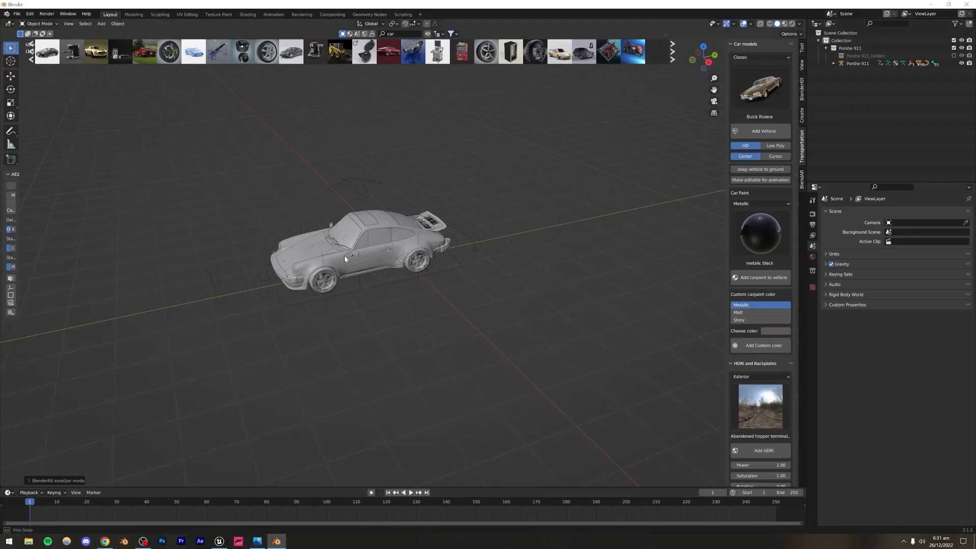
pyautogui.moveTo(344, 255); pyautogui.dragTo(377, 325, button='middle')
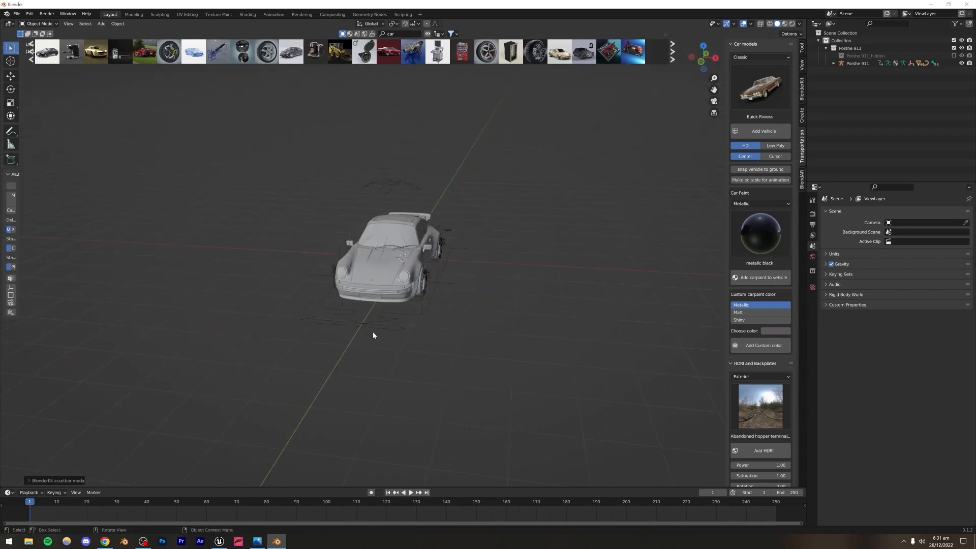
pyautogui.click(372, 328)
pyautogui.scroll(3, 374, 316)
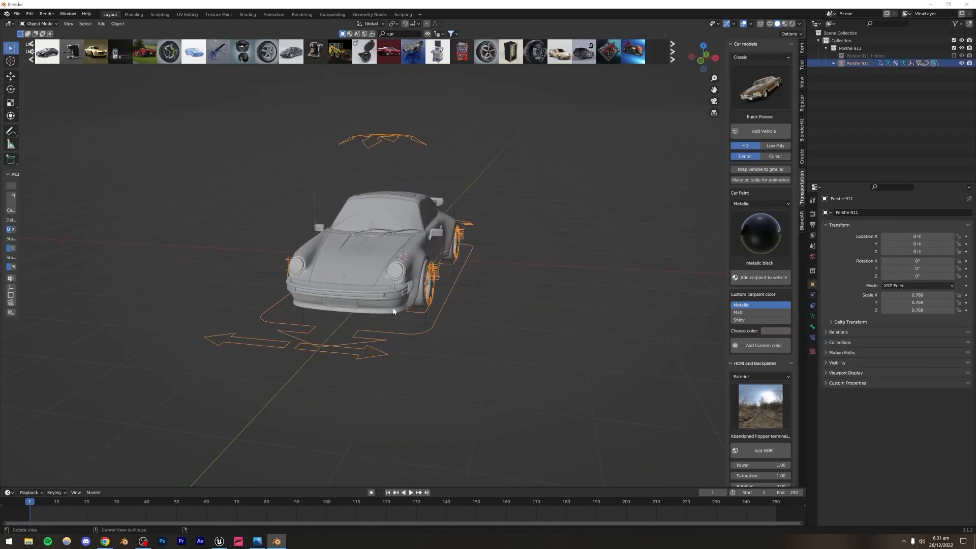
pyautogui.click(834, 63)
pyautogui.click(835, 63)
pyautogui.click(559, 162)
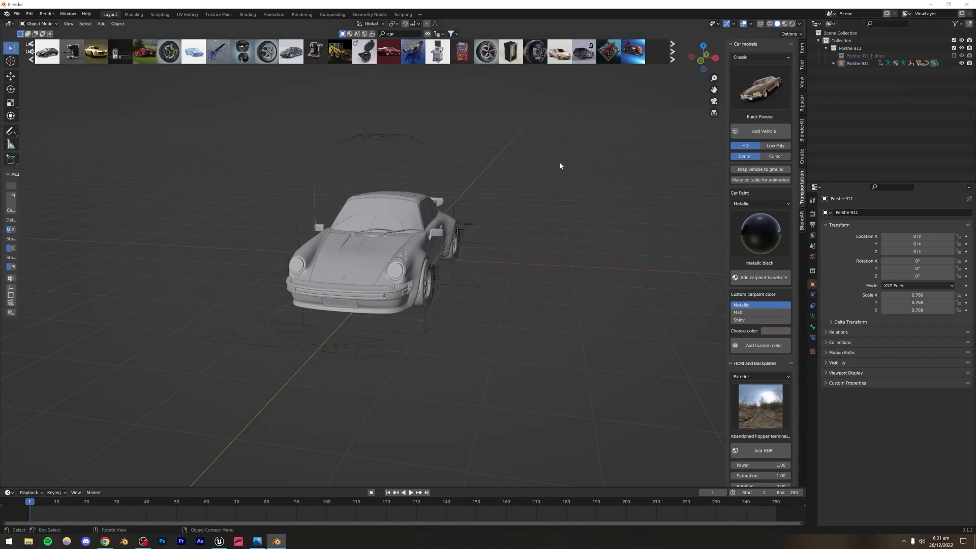
# - Dismiss the Blender save dialog and export the Porsche 911 as porsche 911.fbx into the models folder
pyautogui.hotkey('ctrl', 's')
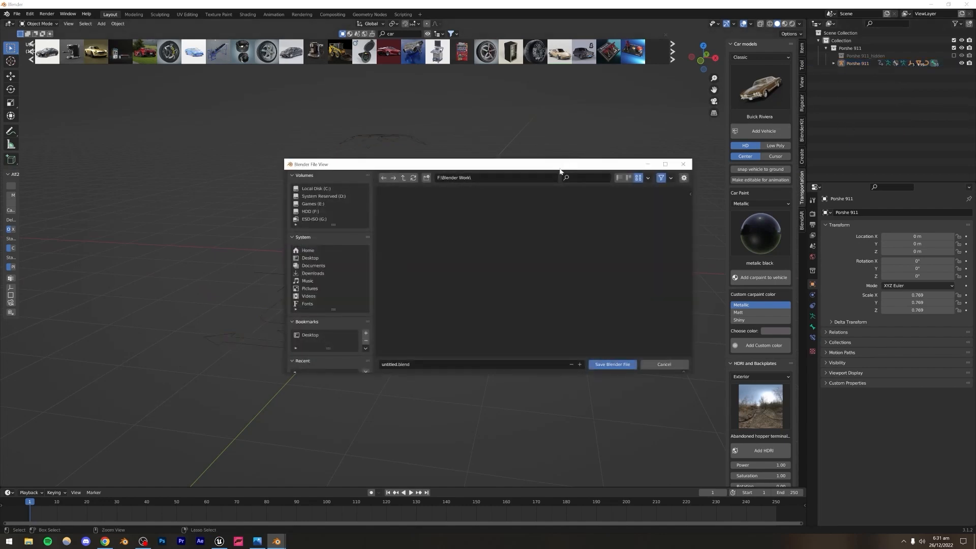
pyautogui.click(683, 164)
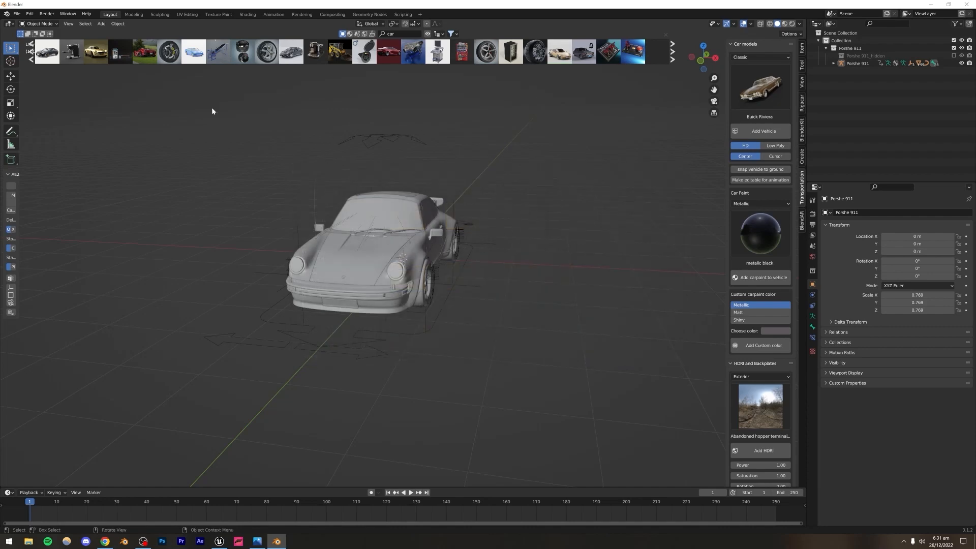
pyautogui.click(17, 14)
pyautogui.moveTo(30, 126)
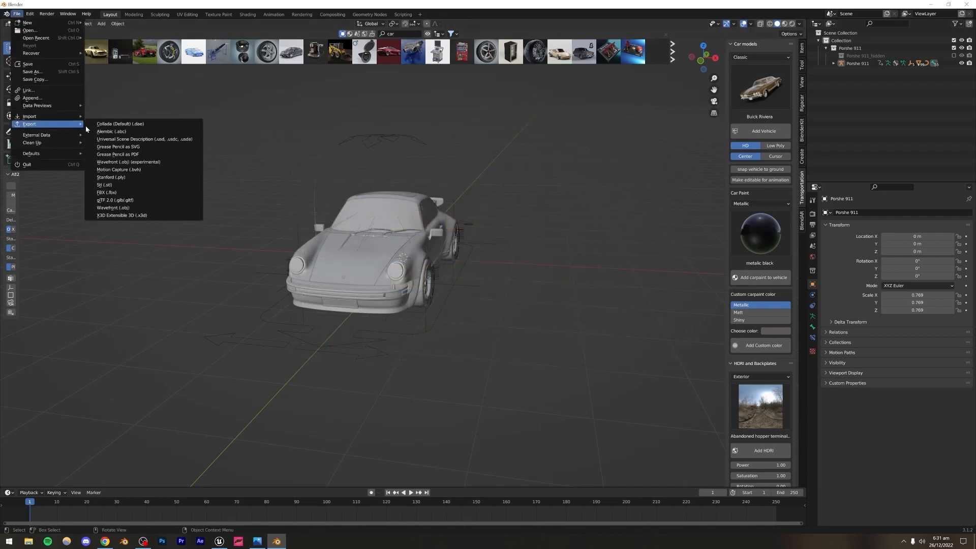
pyautogui.click(113, 192)
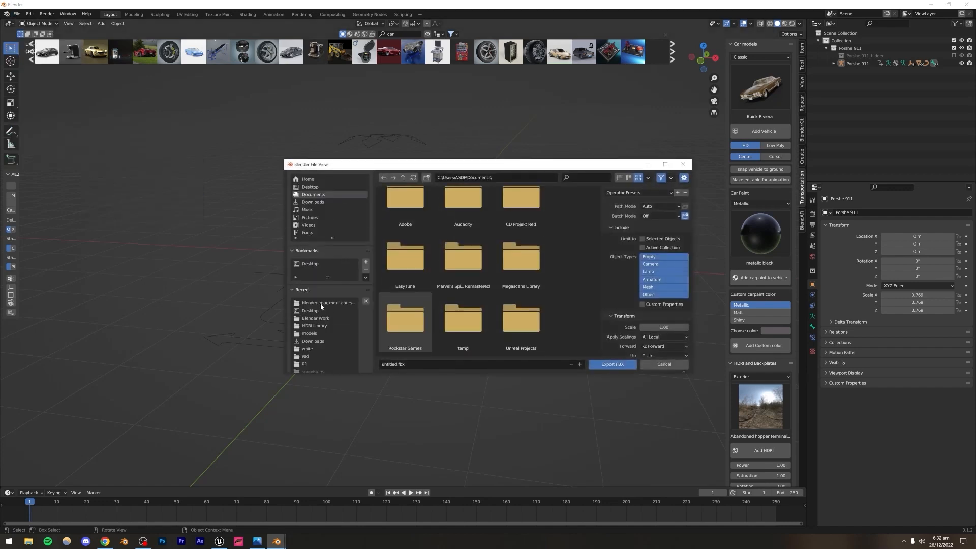
pyautogui.press('Escape')
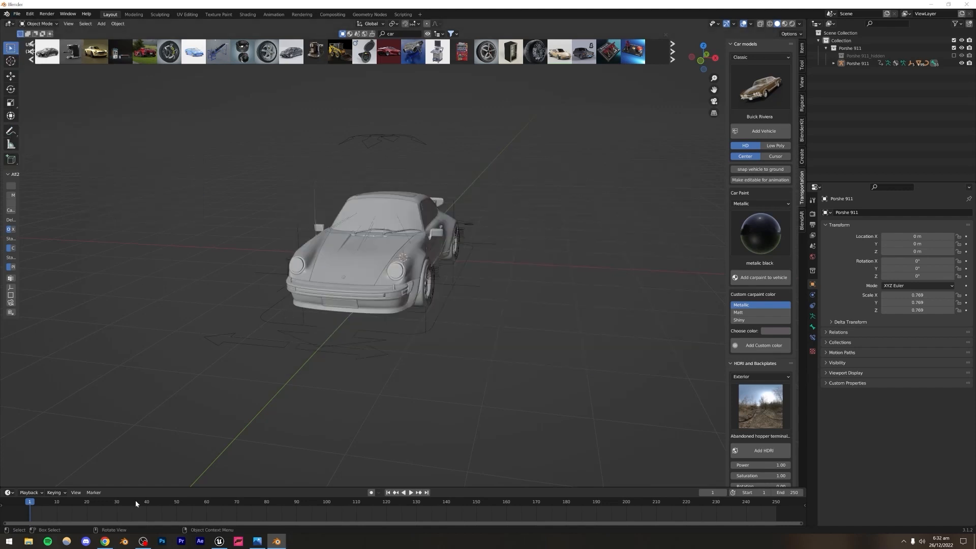
# - Switch to Chrome, look over TurboSquid's free car models, close the browser and return to Blender
pyautogui.click(105, 542)
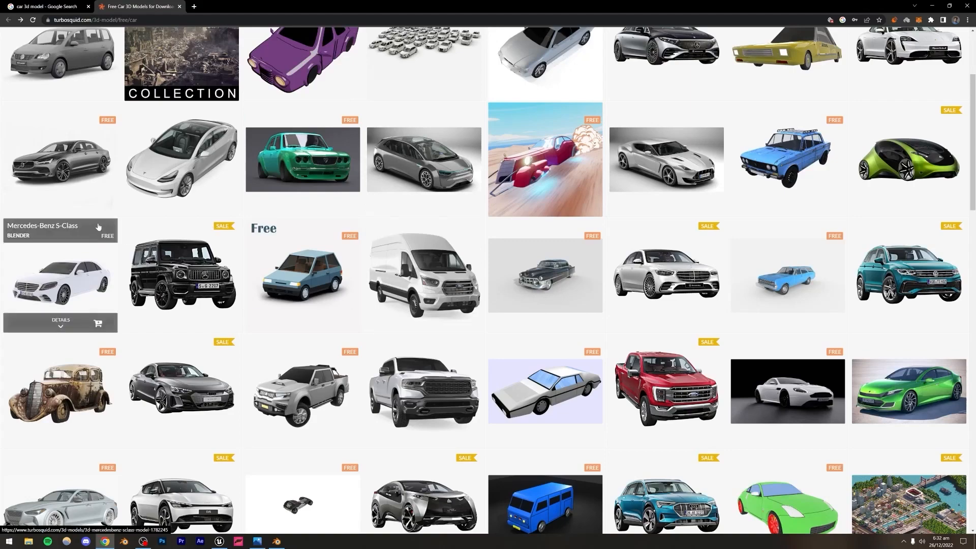
pyautogui.scroll(3, 93, 220)
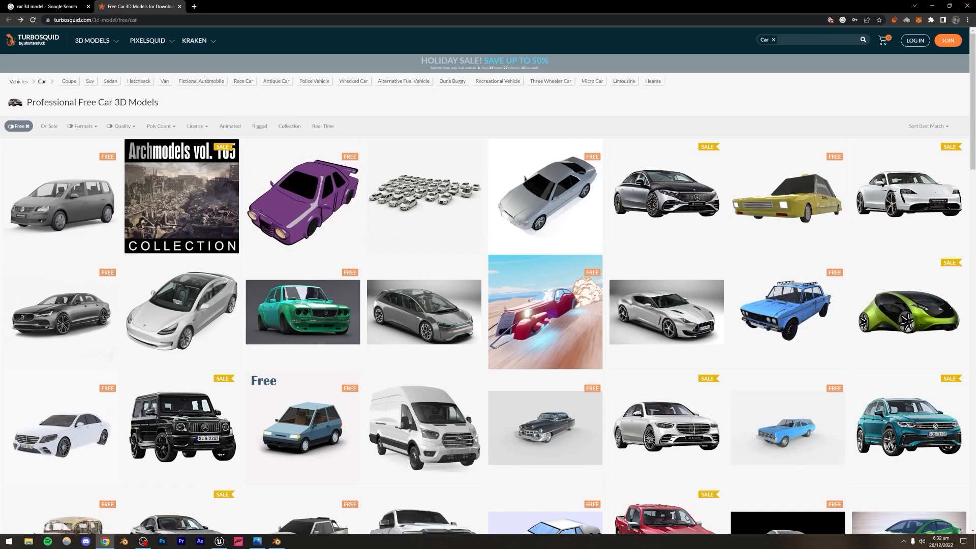
pyautogui.click(968, 6)
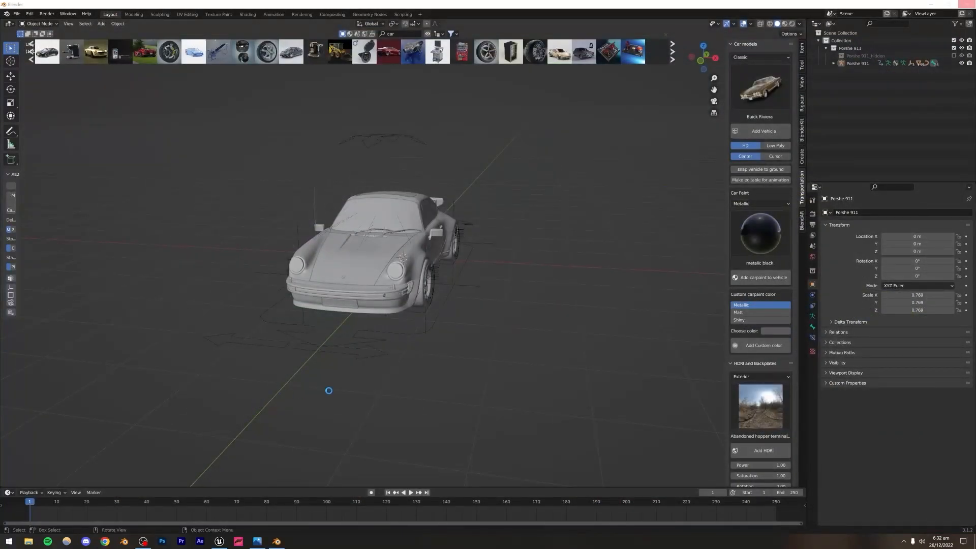
pyautogui.click(275, 311)
pyautogui.click(157, 473)
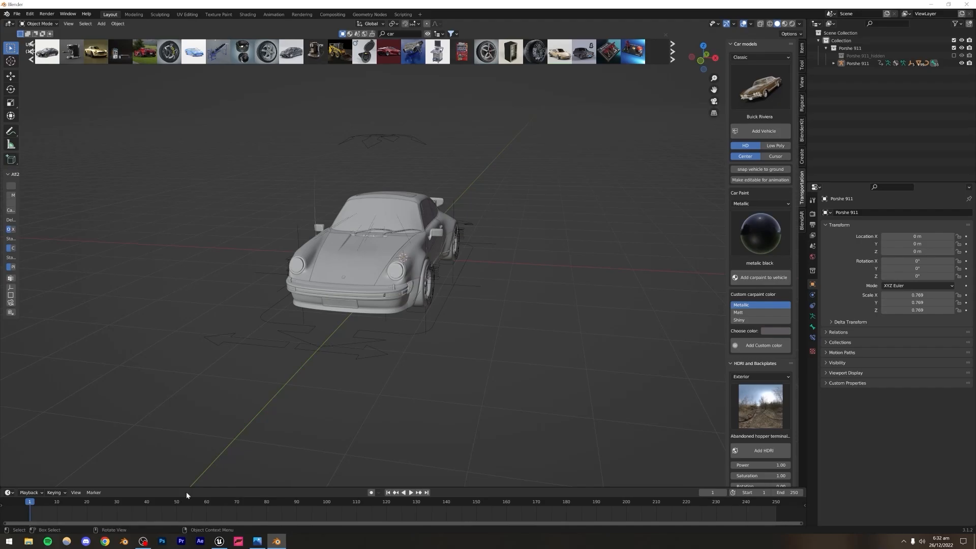
# - Switch to Unreal Engine and create a folder named porsche911 inside the Content folder
pyautogui.click(219, 541)
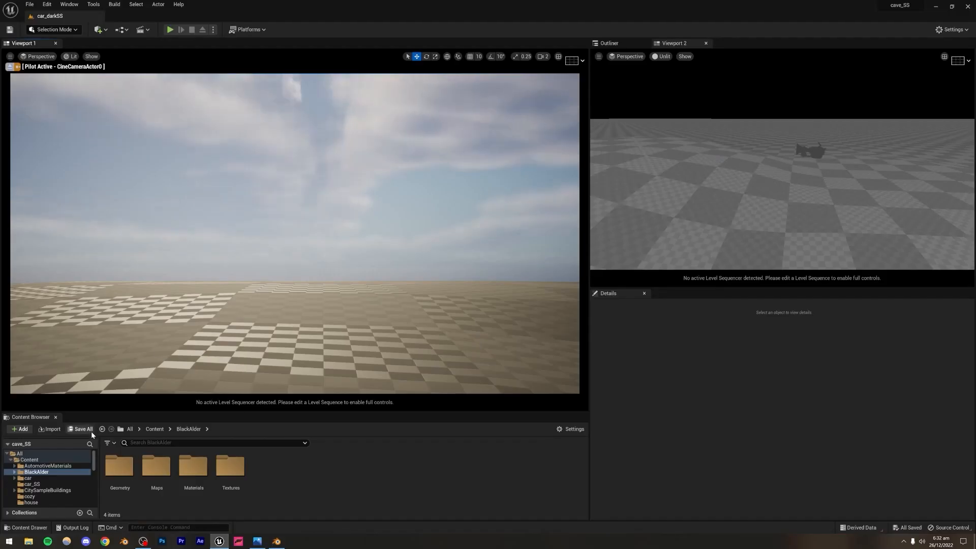
pyautogui.click(36, 461)
pyautogui.rightClick(36, 461)
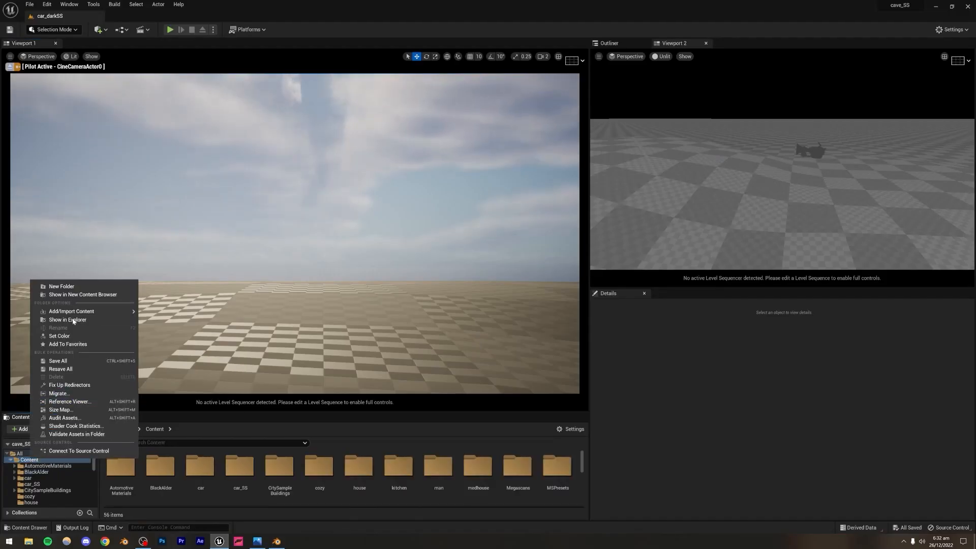
pyautogui.click(69, 286)
pyautogui.write('posr')
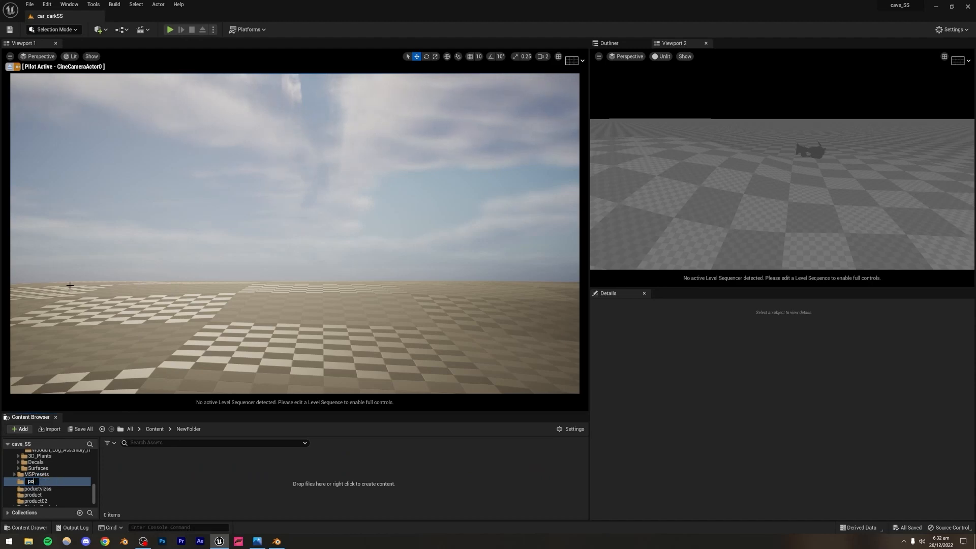
pyautogui.press('BackSpace')
pyautogui.write('911')
pyautogui.press('Return')
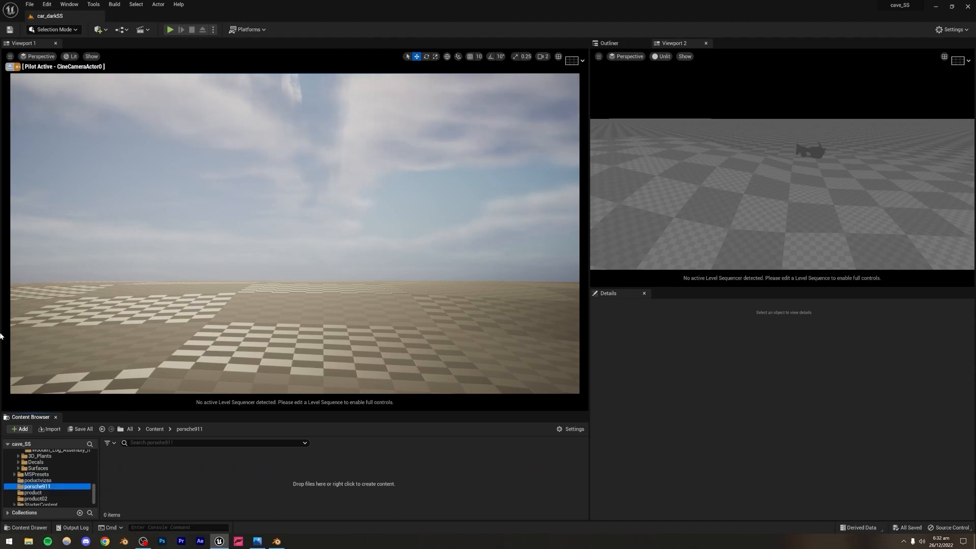
# - Import all of porsche 911.fbx from the models folder into the porsche911 folder with Skeletal Mesh disabled
pyautogui.click(28, 541)
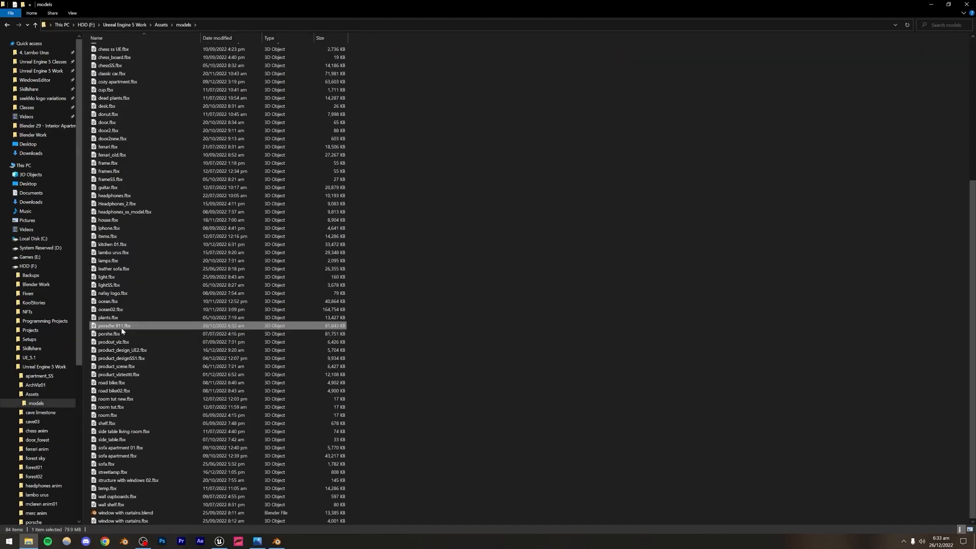
pyautogui.moveTo(122, 330); pyautogui.dragTo(188, 480)
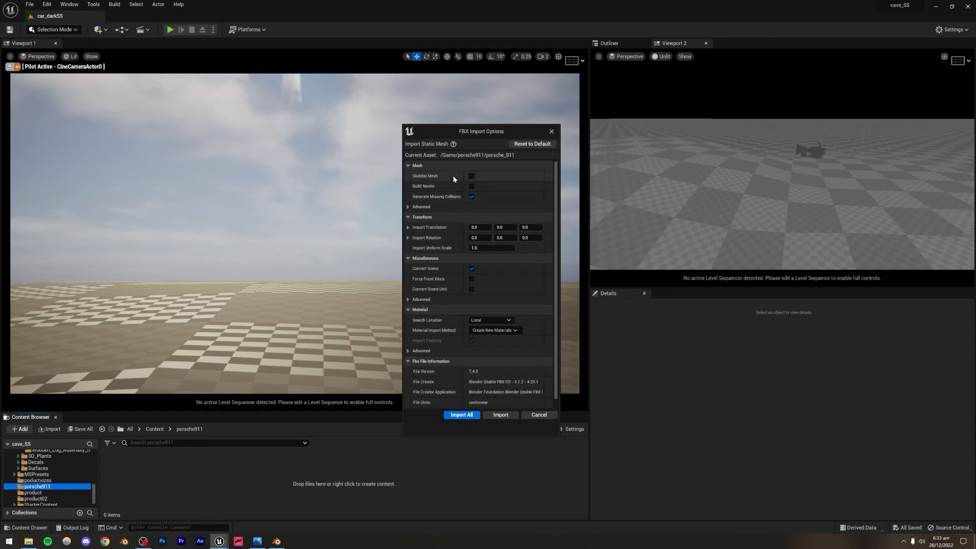
pyautogui.click(472, 176)
pyautogui.click(472, 176)
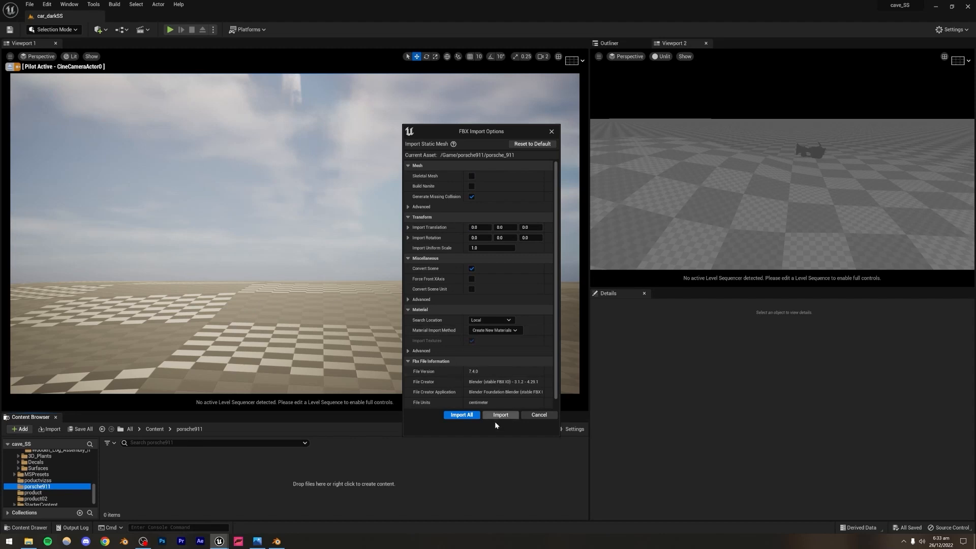
pyautogui.click(462, 416)
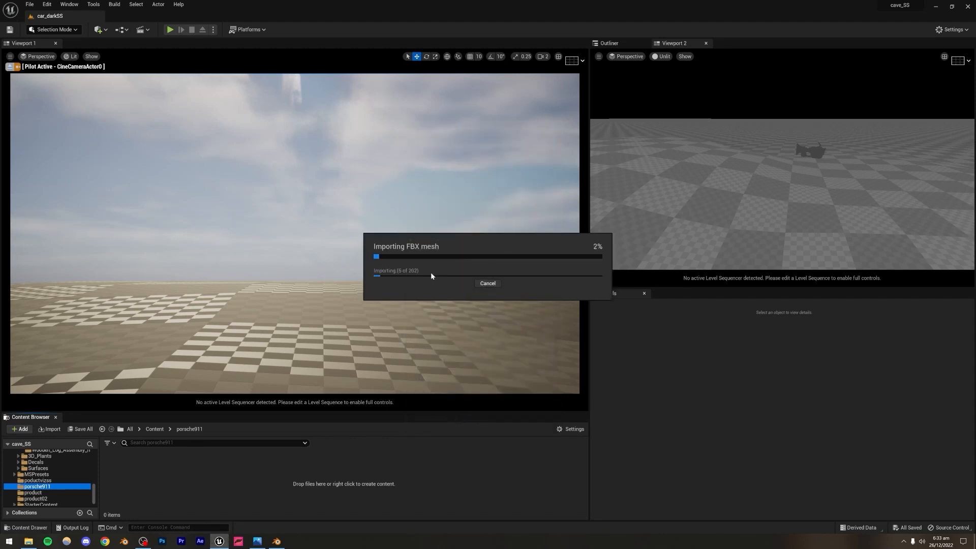
# - Open the car dark.PNG reference image and examine the car, grass and sky up close and at full view
pyautogui.click(258, 542)
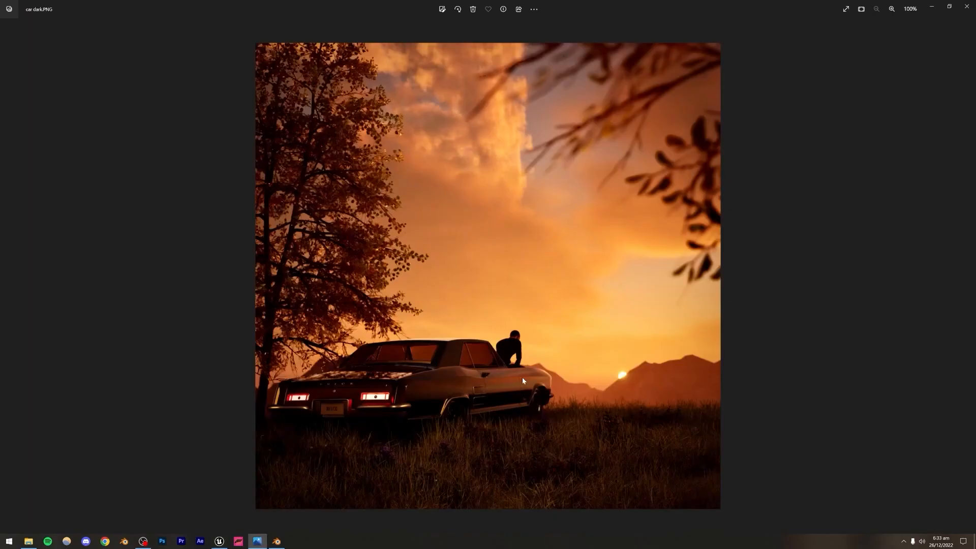
pyautogui.keyDown('ctrl'); pyautogui.scroll(5, 444, 445); pyautogui.keyUp('ctrl')
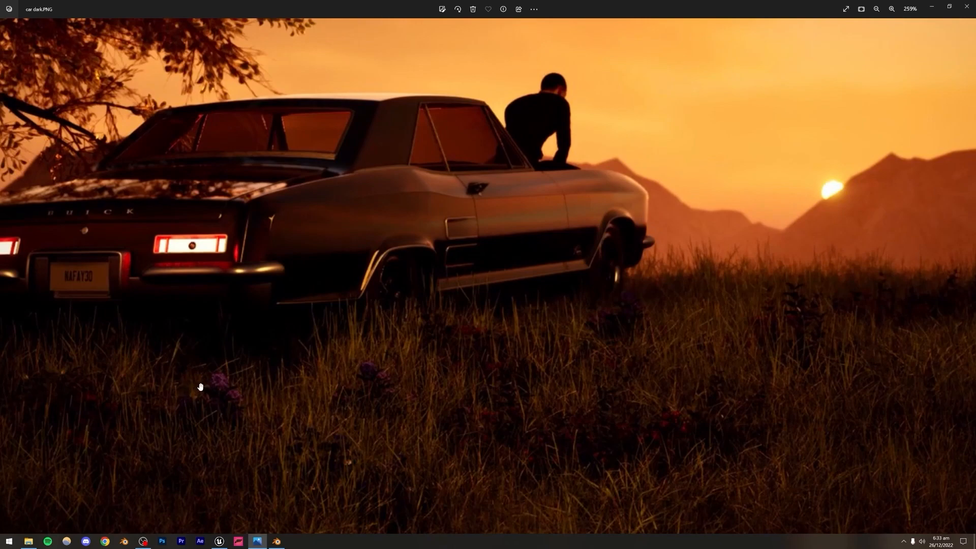
pyautogui.keyDown('ctrl'); pyautogui.scroll(-5, 522, 389); pyautogui.keyUp('ctrl')
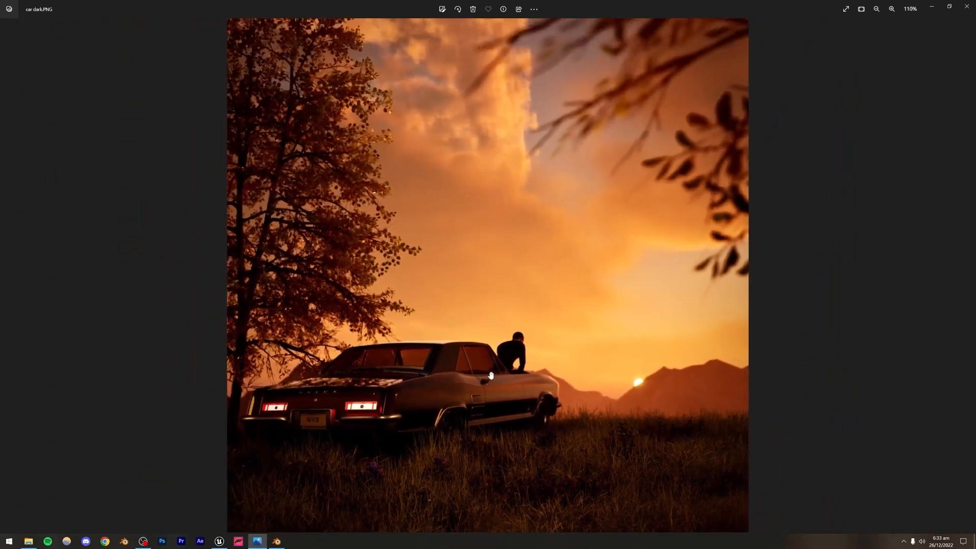
pyautogui.keyDown('ctrl'); pyautogui.scroll(2, 294, 254); pyautogui.keyUp('ctrl')
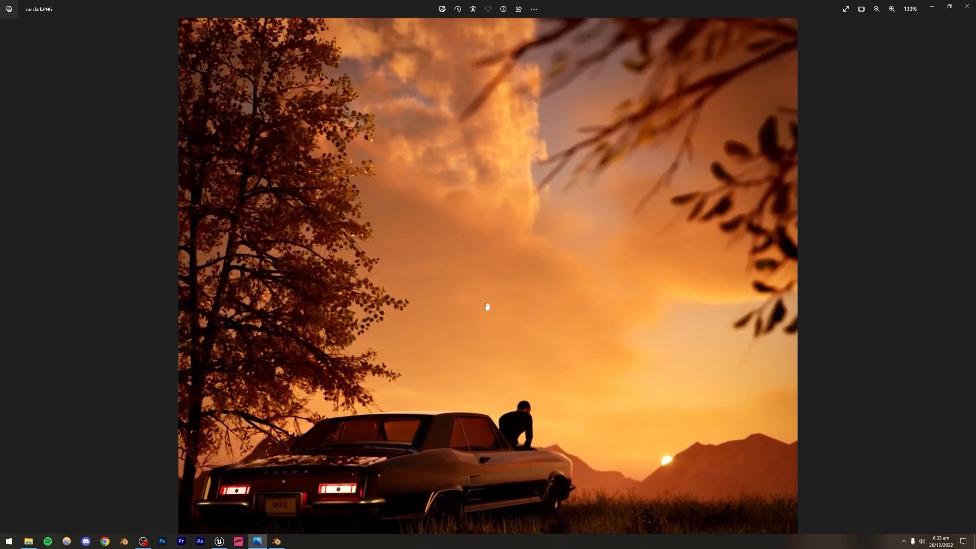
# - Switch to Blender and close it without saving the Porsche scene
pyautogui.click(275, 543)
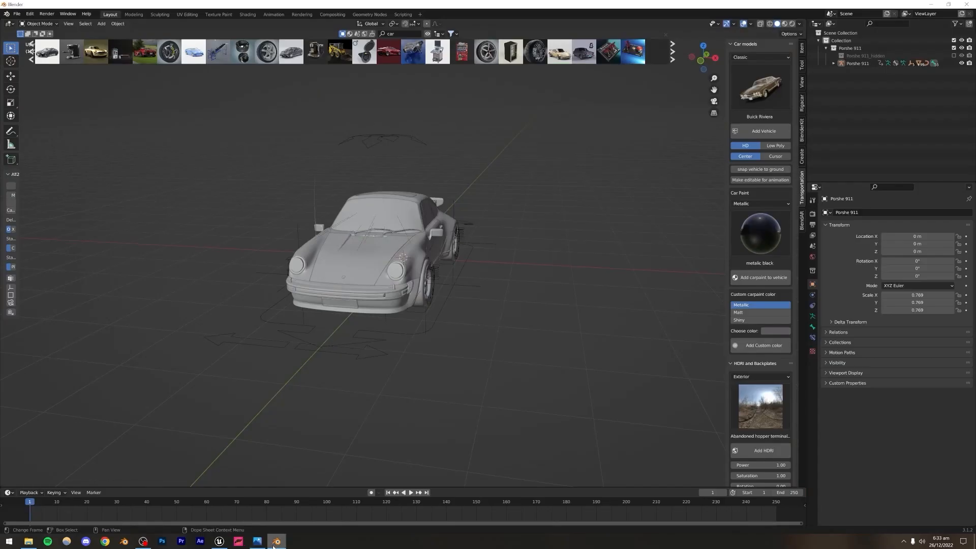
pyautogui.click(968, 4)
pyautogui.click(502, 286)
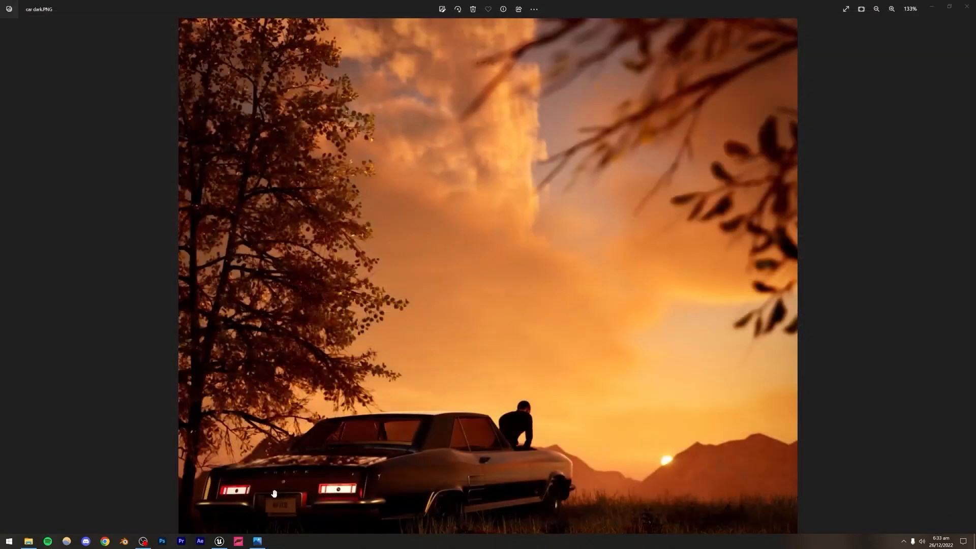
# - Return to Unreal Engine, dismiss the FBX import log and review the imported materials and static meshes in the porsche911 folder
pyautogui.click(219, 541)
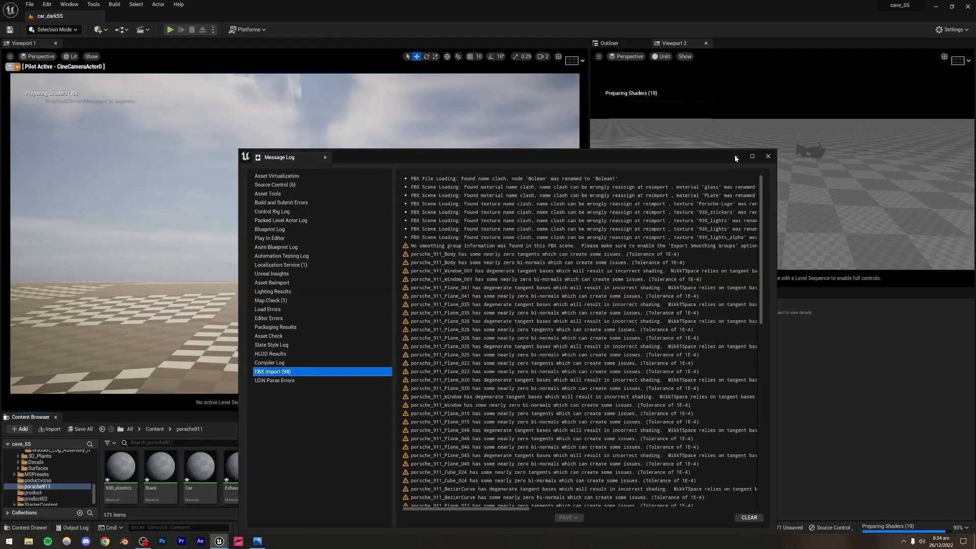
pyautogui.click(769, 157)
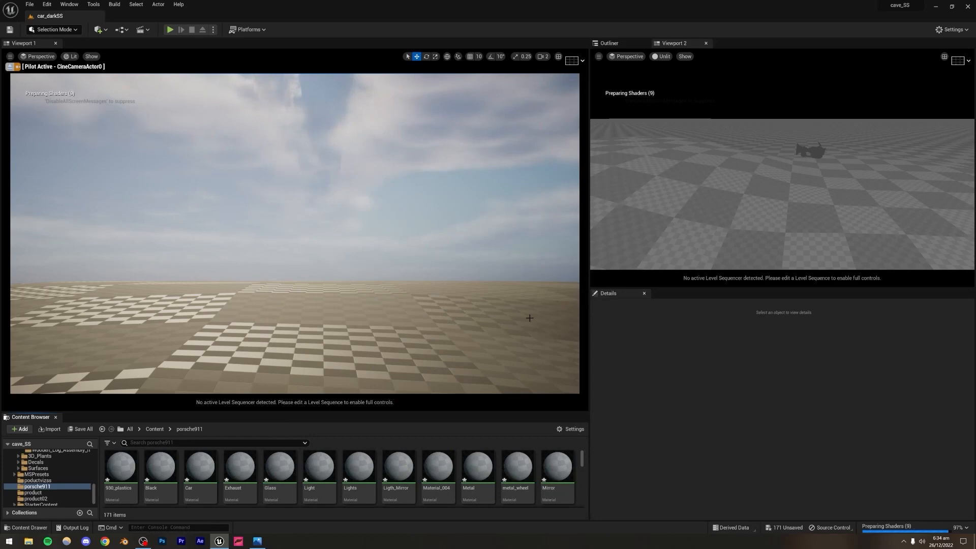
pyautogui.scroll(-5, 330, 485)
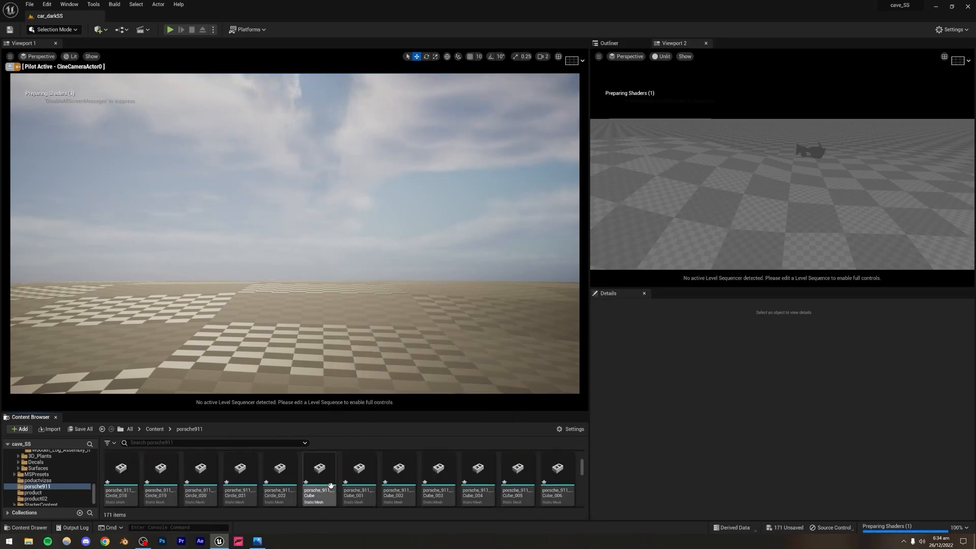
pyautogui.scroll(4, 305, 481)
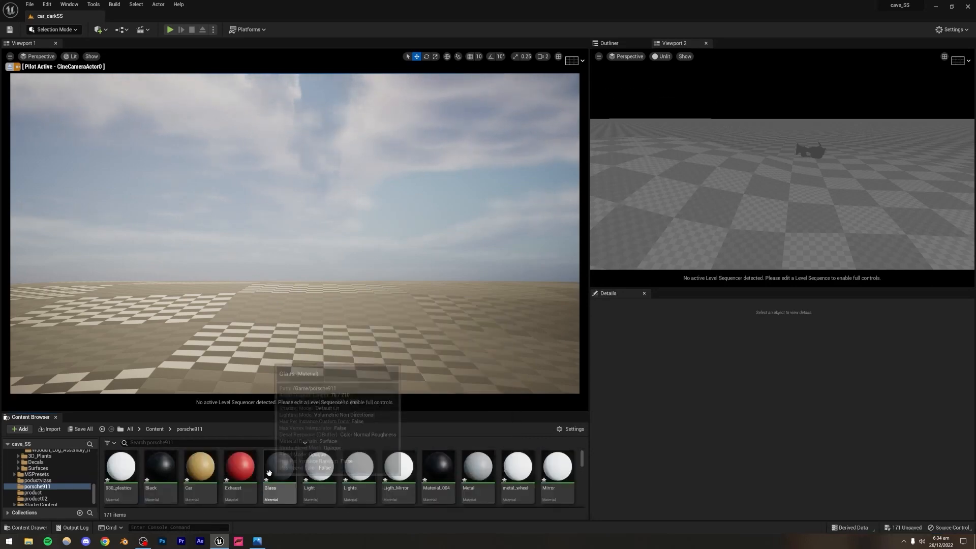
pyautogui.click(271, 475)
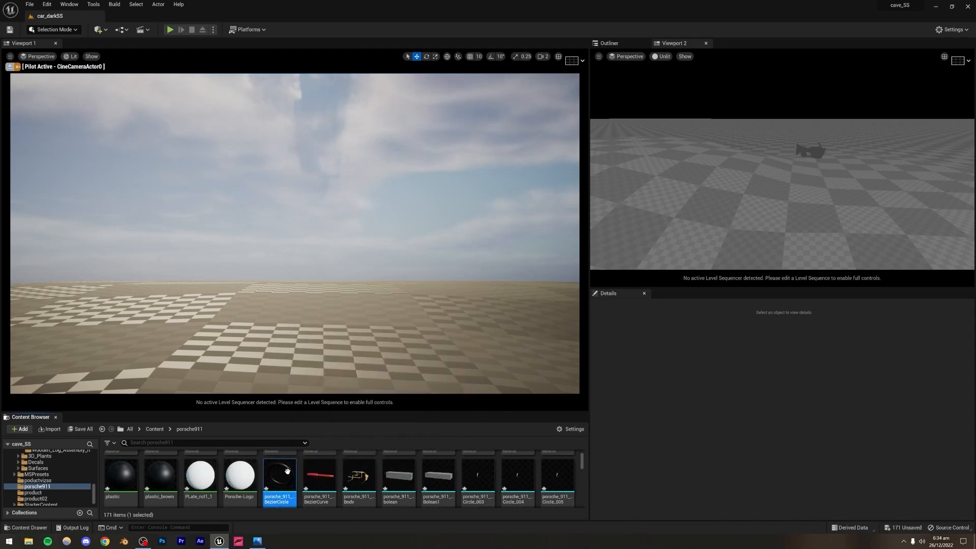
pyautogui.scroll(-1, 275, 475)
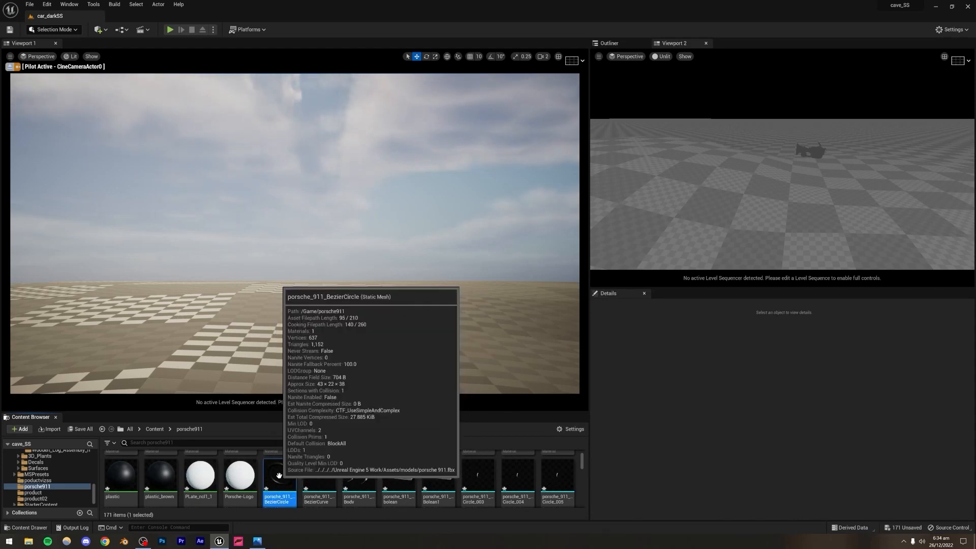
pyautogui.scroll(-4, 281, 475)
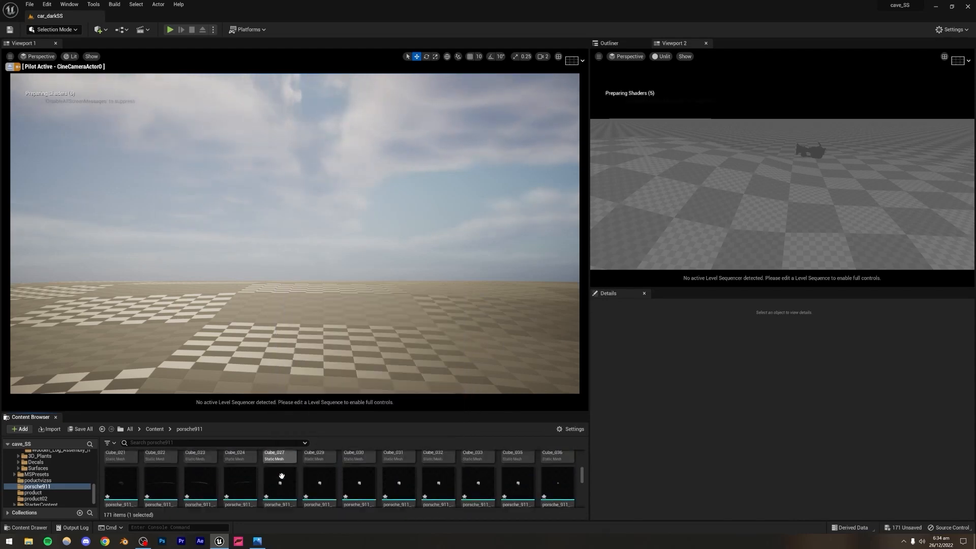
# - Select all the Porsche static meshes in the porsche911 folder, leaving out the materials, and place them together in the level
pyautogui.scroll(-5, 281, 475)
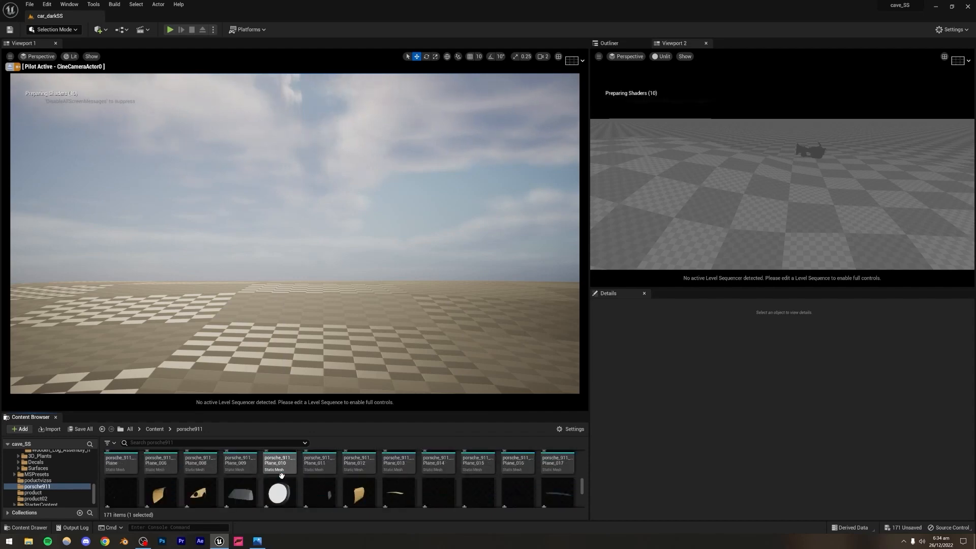
pyautogui.scroll(-3, 281, 475)
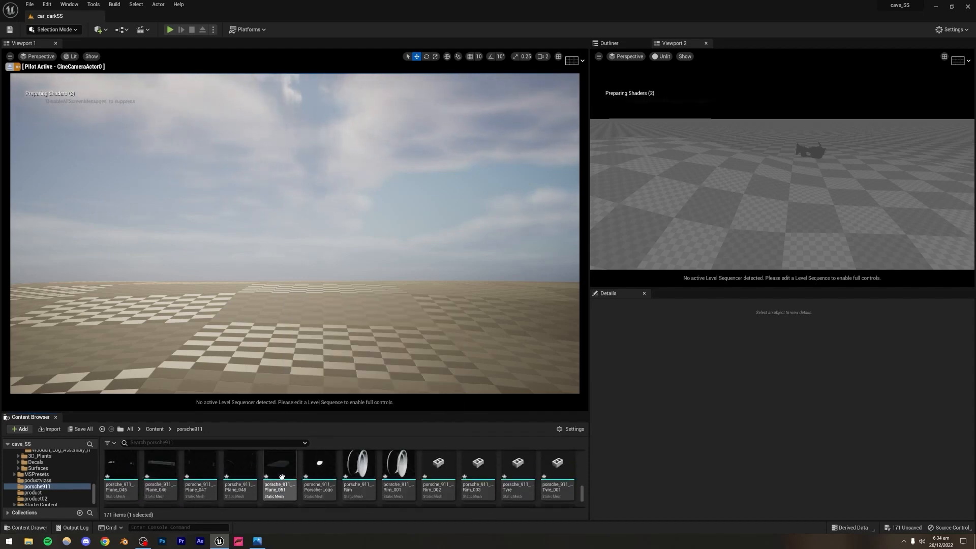
pyautogui.scroll(-2, 281, 477)
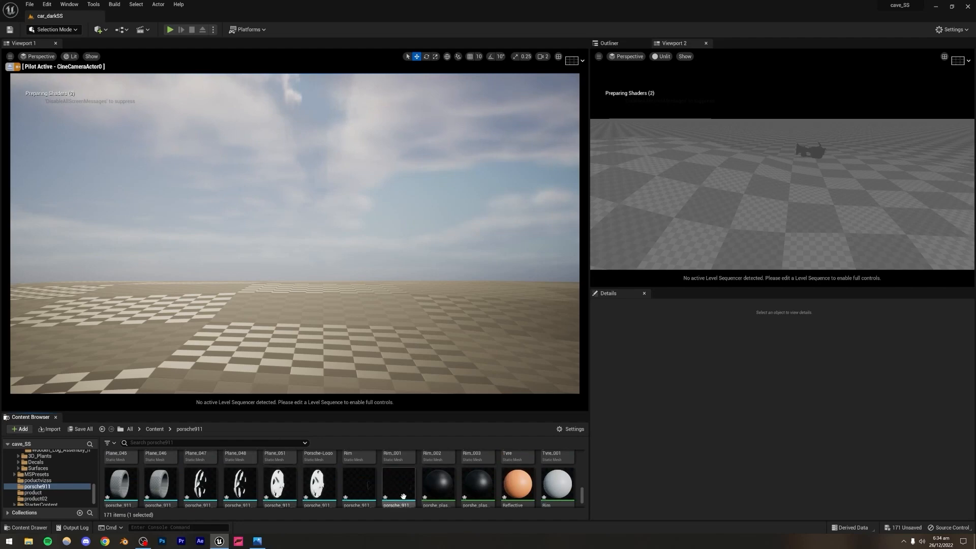
pyautogui.hotkey('ctrl', 'a')
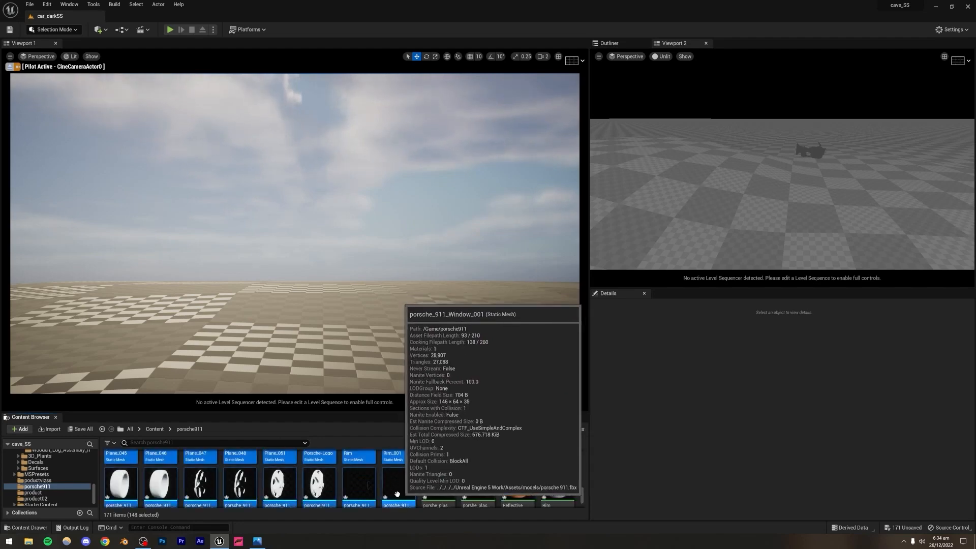
pyautogui.scroll(1, 394, 490)
pyautogui.scroll(-3, 393, 489)
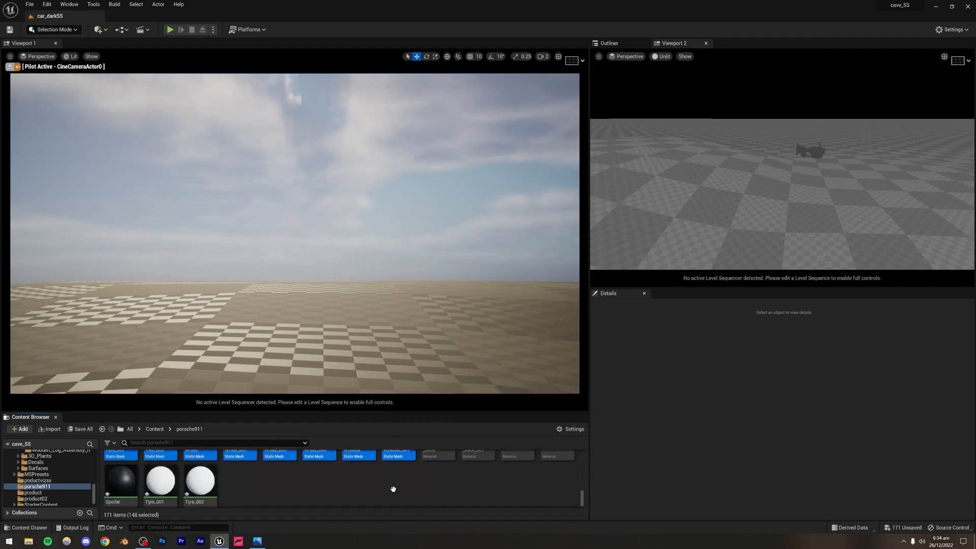
pyautogui.scroll(3, 393, 488)
pyautogui.scroll(6, 393, 488)
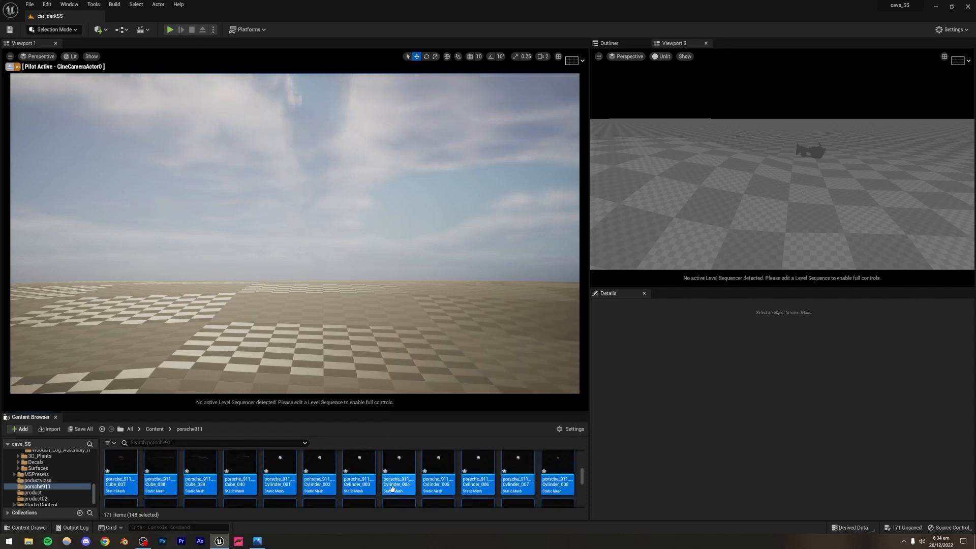
pyautogui.scroll(4, 391, 487)
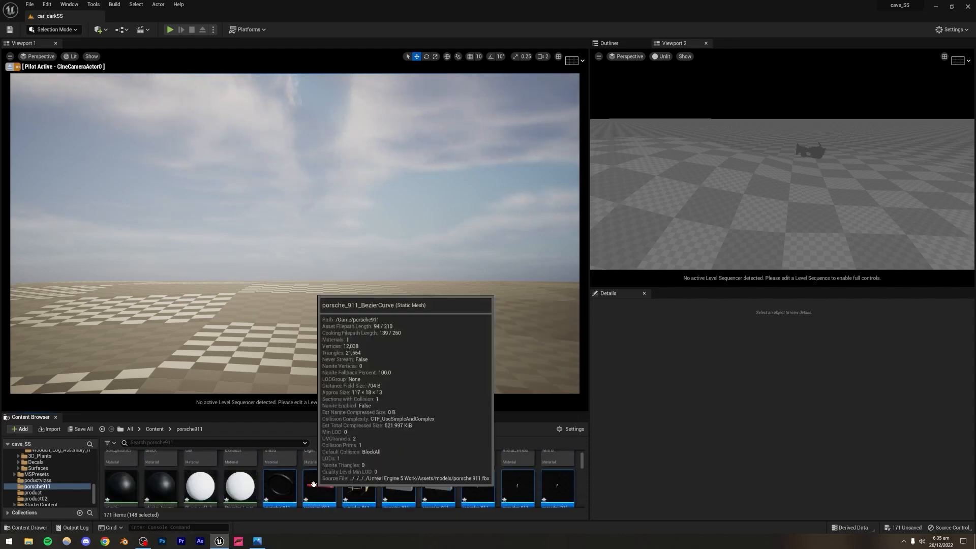
pyautogui.moveTo(326, 484); pyautogui.dragTo(391, 284)
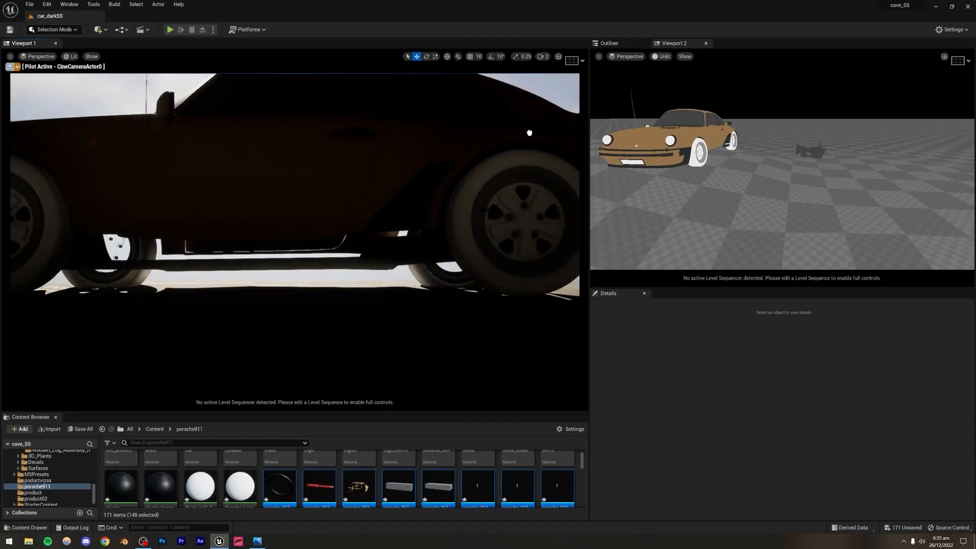
pyautogui.moveTo(349, 196); pyautogui.dragTo(348, 196)
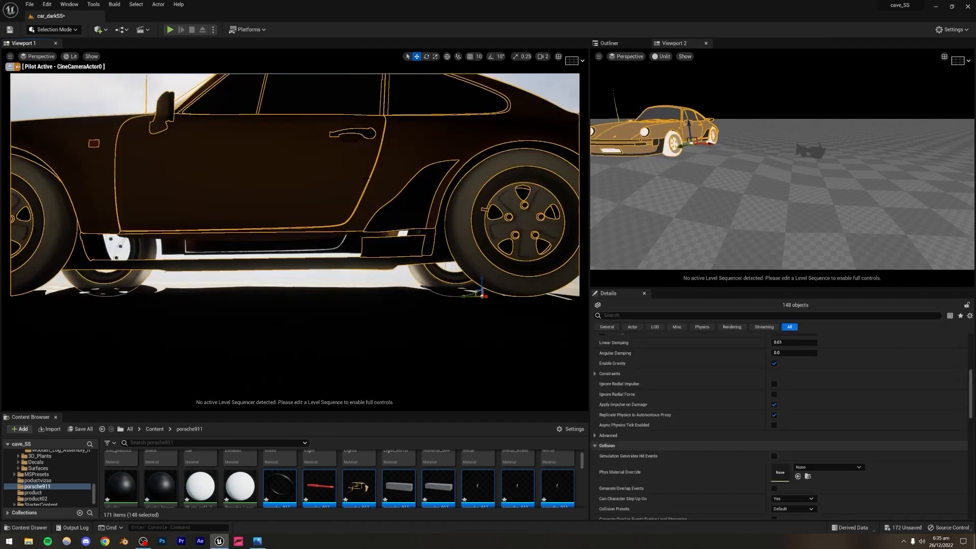
# - Group all the placed Porsche actors into a new Outliner folder named porsche911, collapse it and clear the selection
pyautogui.click(610, 43)
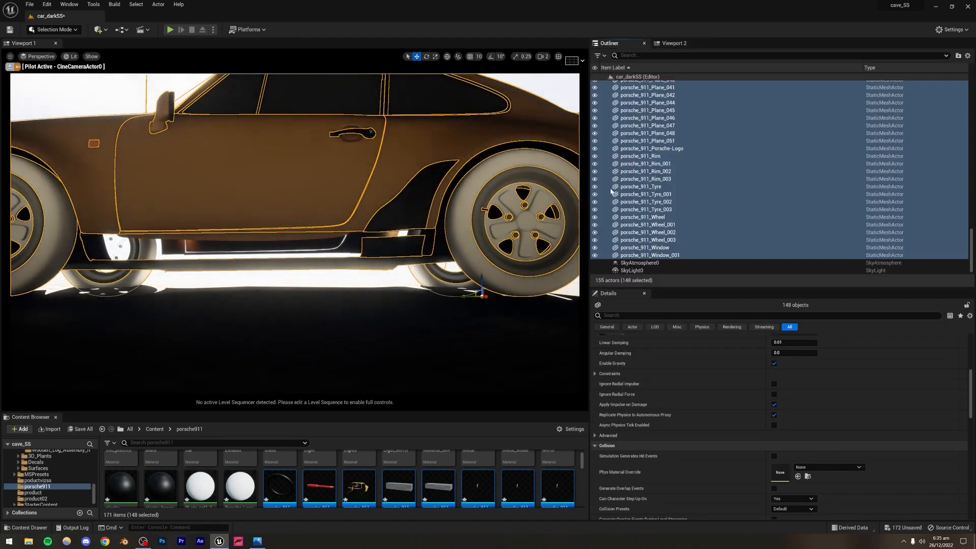
pyautogui.scroll(20, 630, 178)
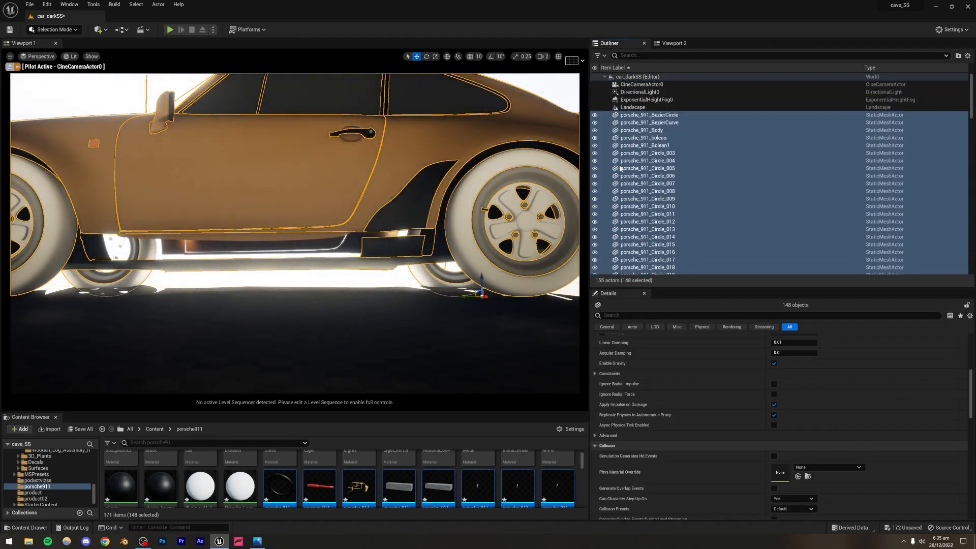
pyautogui.click(959, 56)
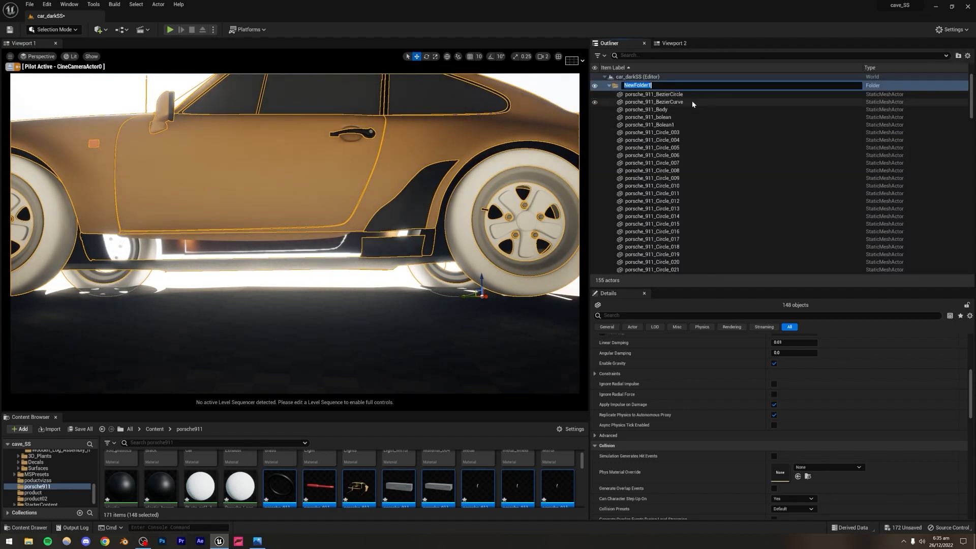
pyautogui.write('porsc')
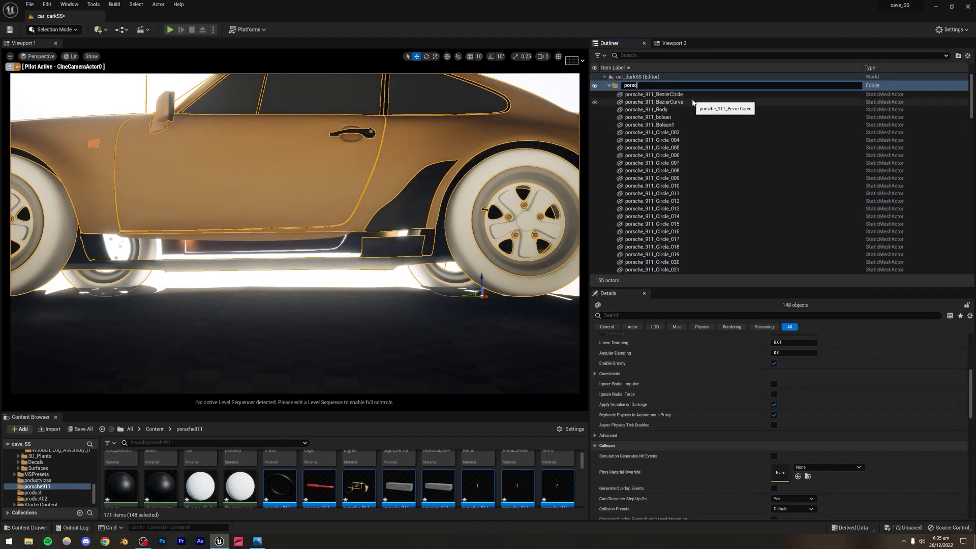
pyautogui.write('he911')
pyautogui.press('Return')
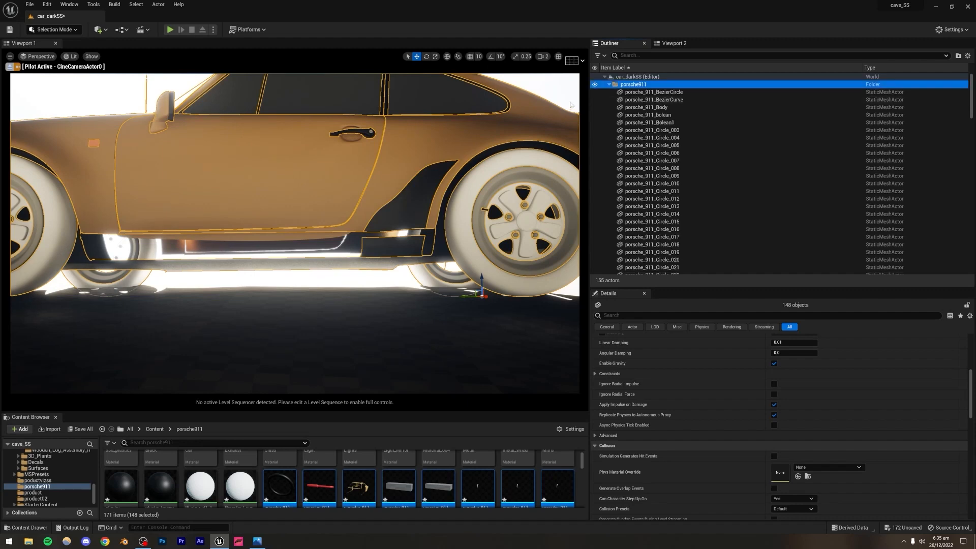
pyautogui.click(610, 87)
pyautogui.click(659, 194)
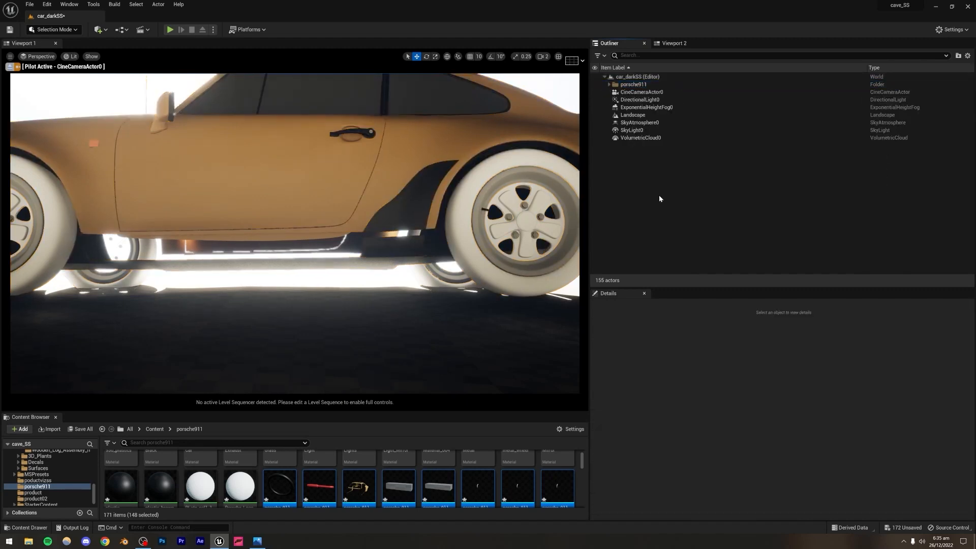
# - Lock the actor movement of CineCameraActor0 and deselect it
pyautogui.click(639, 95)
pyautogui.click(639, 167)
pyautogui.rightClick(631, 93)
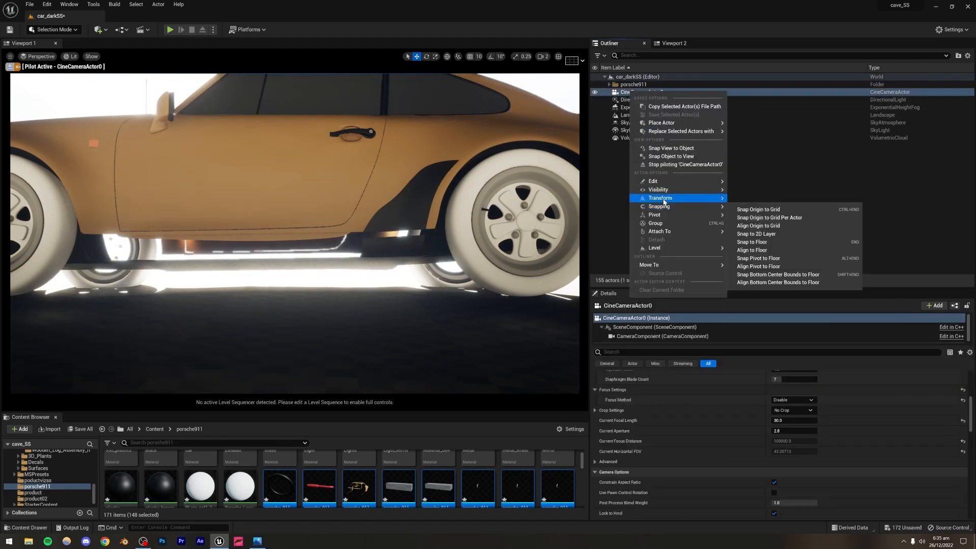
pyautogui.moveTo(703, 202)
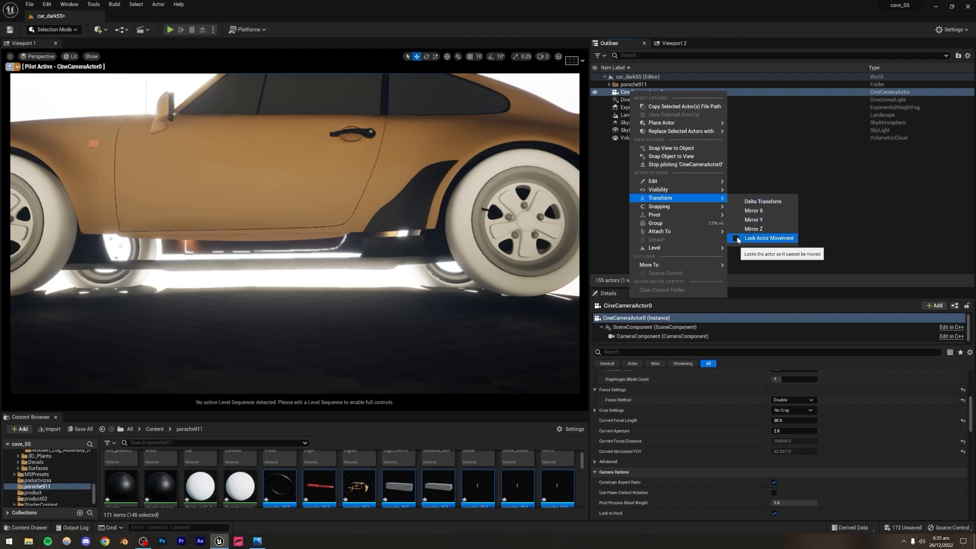
pyautogui.click(768, 238)
pyautogui.click(825, 233)
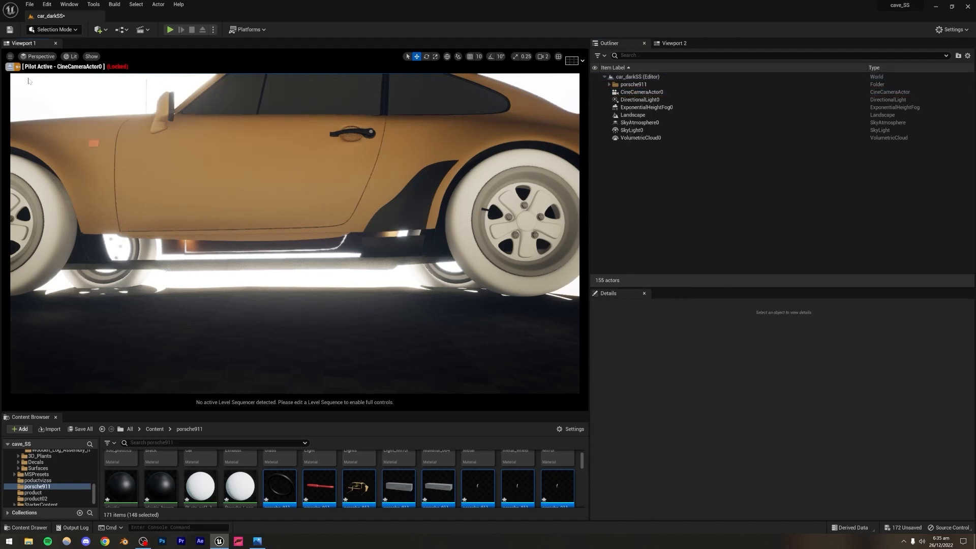
# - Switch Viewport 1 from the cine camera to the free Perspective view and fly in close to the car
pyautogui.click(38, 56)
pyautogui.click(41, 158)
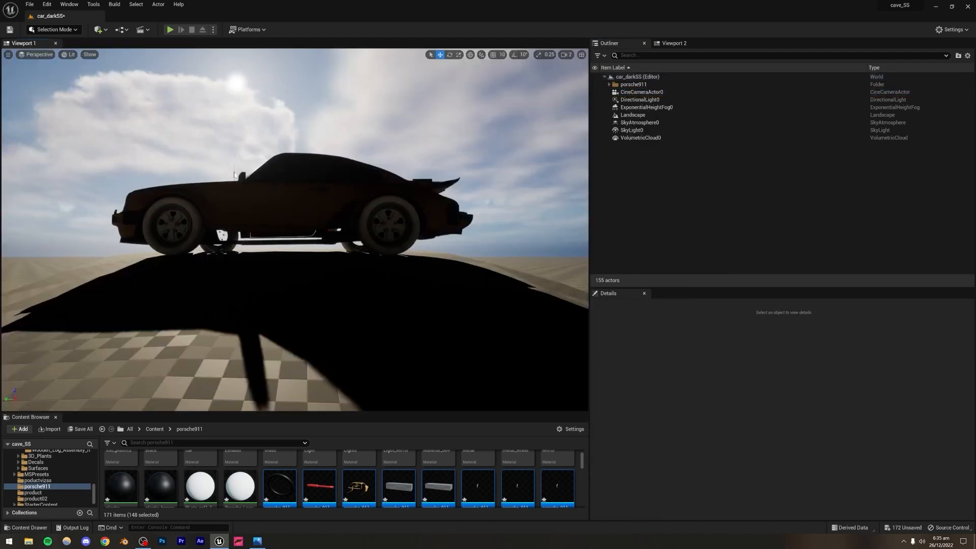
pyautogui.press('w')
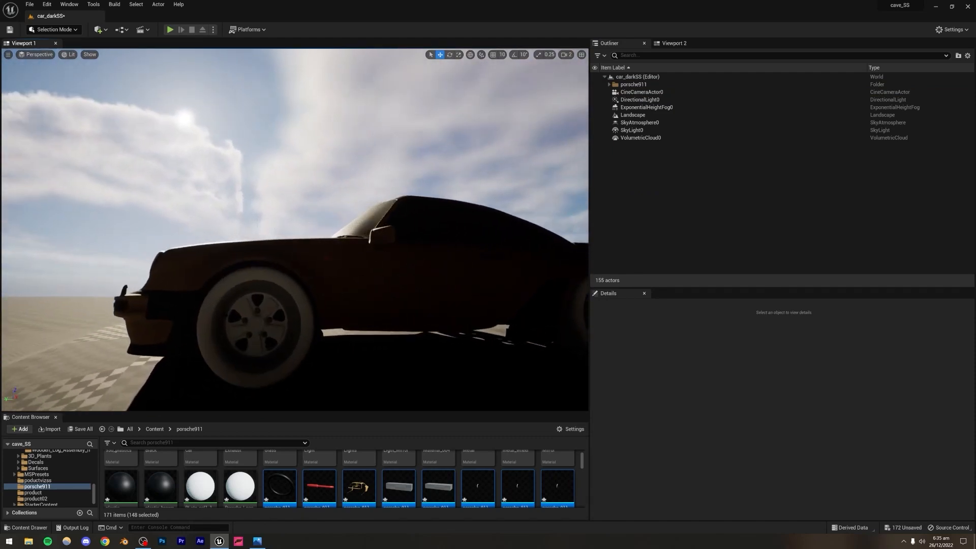